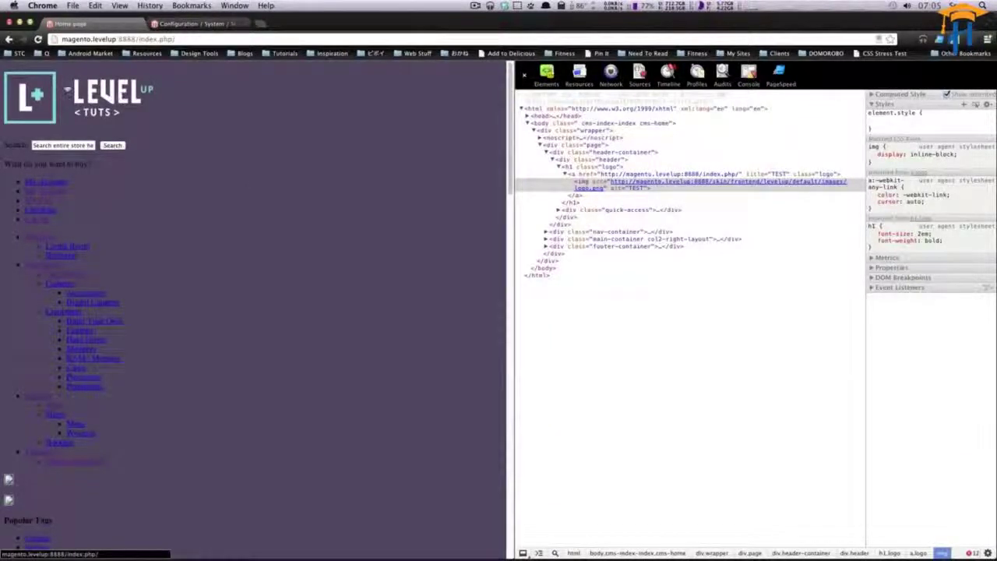
# - Arrange the Finder windows, moving the frontend folder window to the left
pyautogui.moveTo(68, 90); pyautogui.dragTo(148, 110)
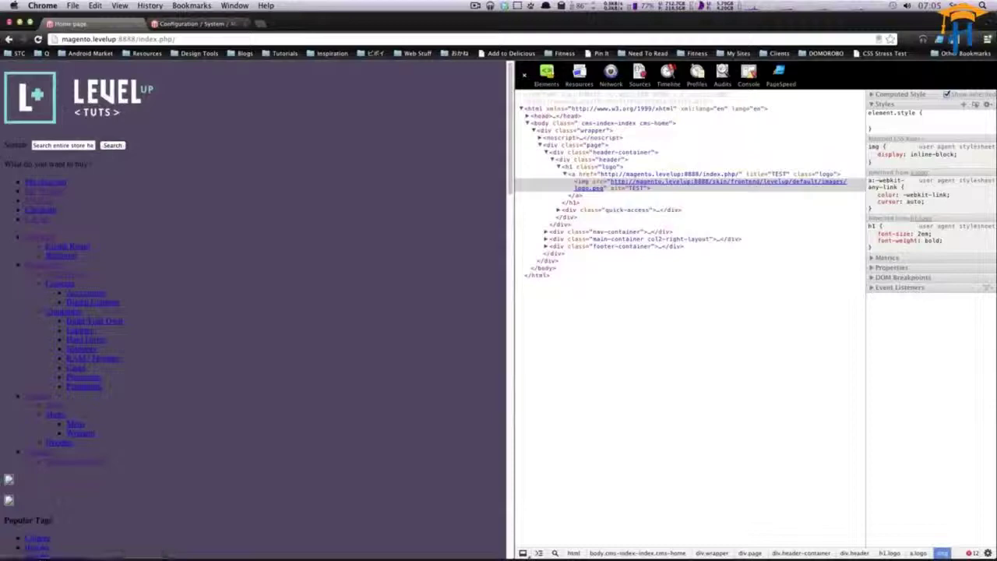
pyautogui.scroll(-5, 374, 347)
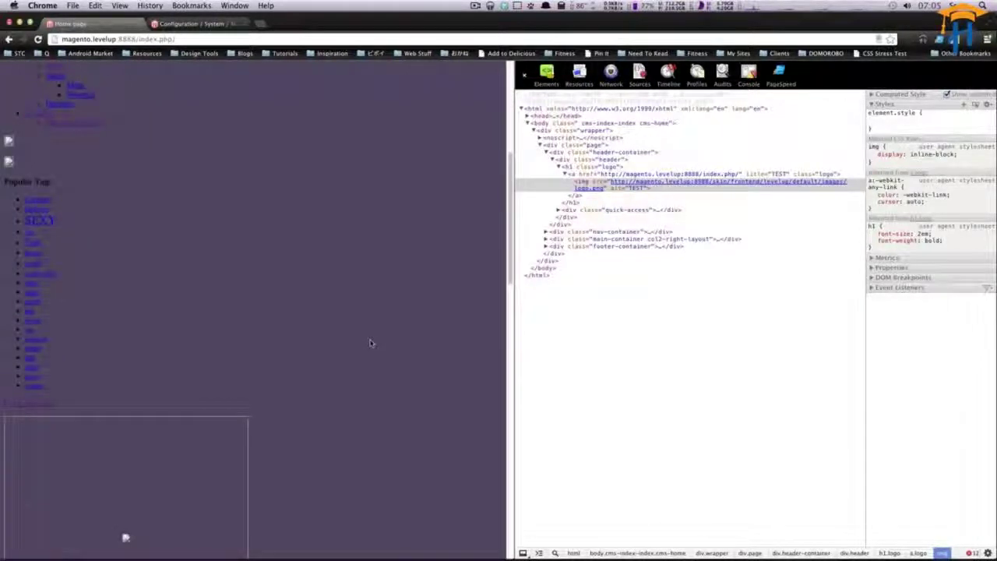
pyautogui.press('super+Tab')
pyautogui.press('super+Tab')
pyautogui.press('super+Tab')
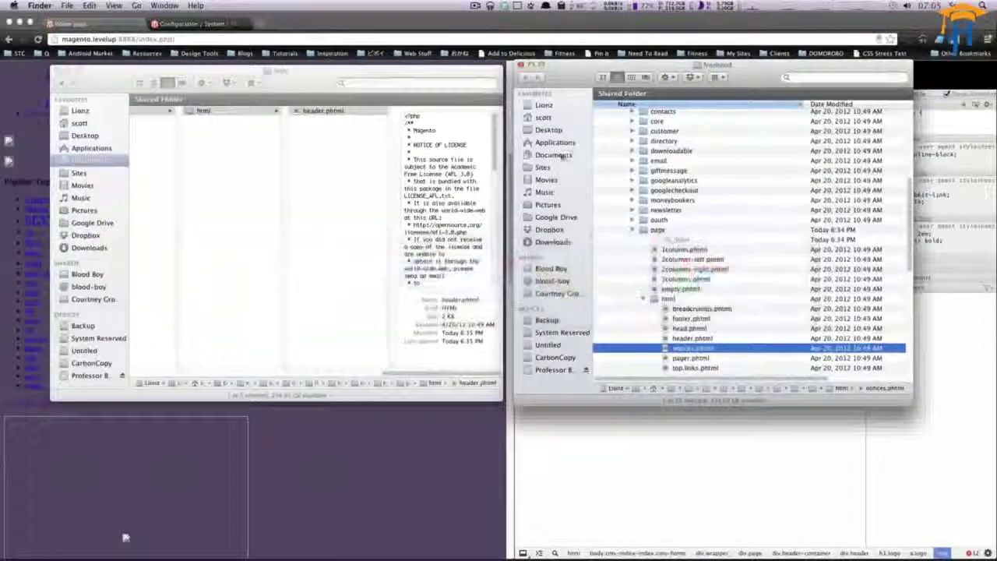
pyautogui.moveTo(544, 71); pyautogui.dragTo(428, 73)
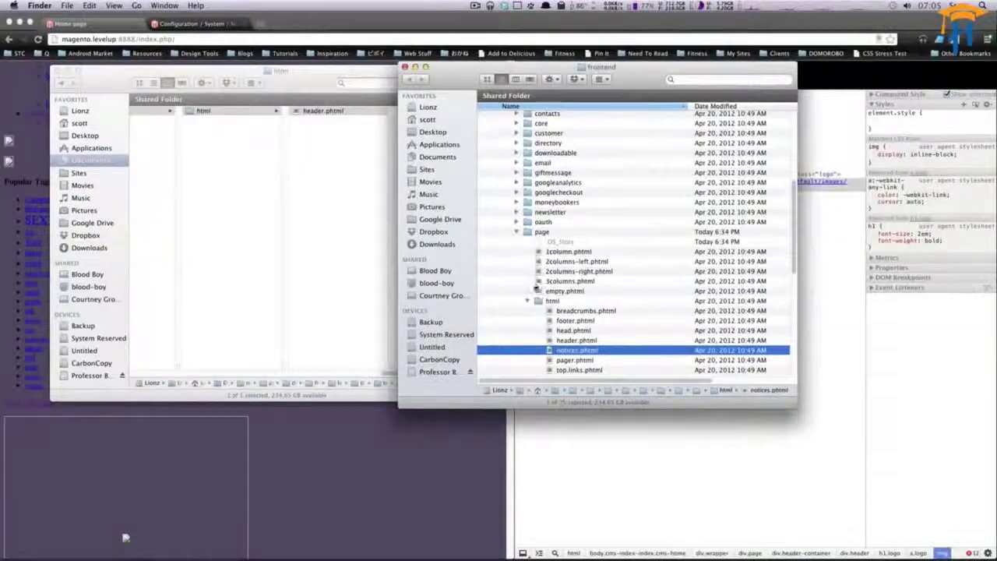
pyautogui.scroll(-3, 536, 287)
pyautogui.scroll(3, 536, 285)
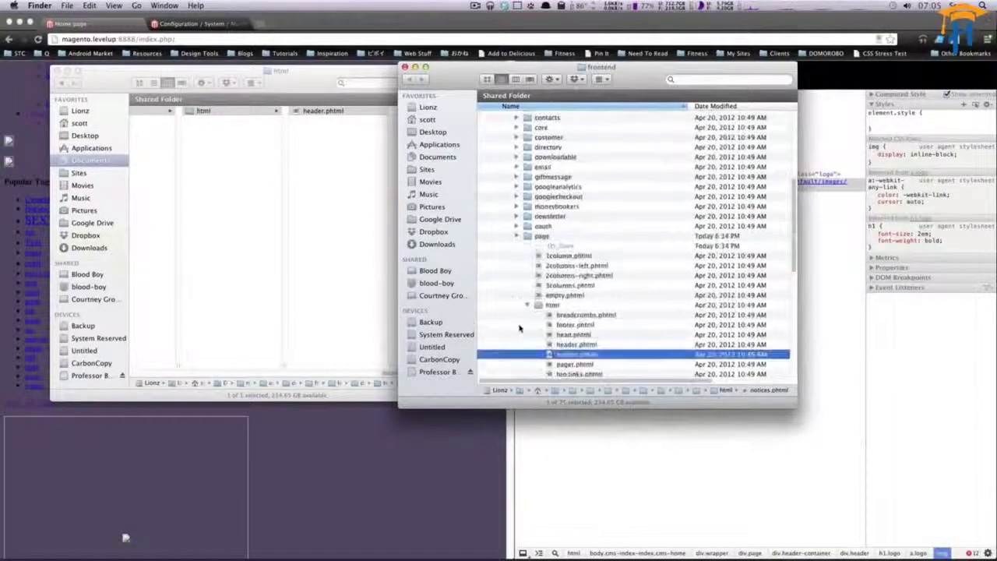
pyautogui.scroll(-10, 520, 328)
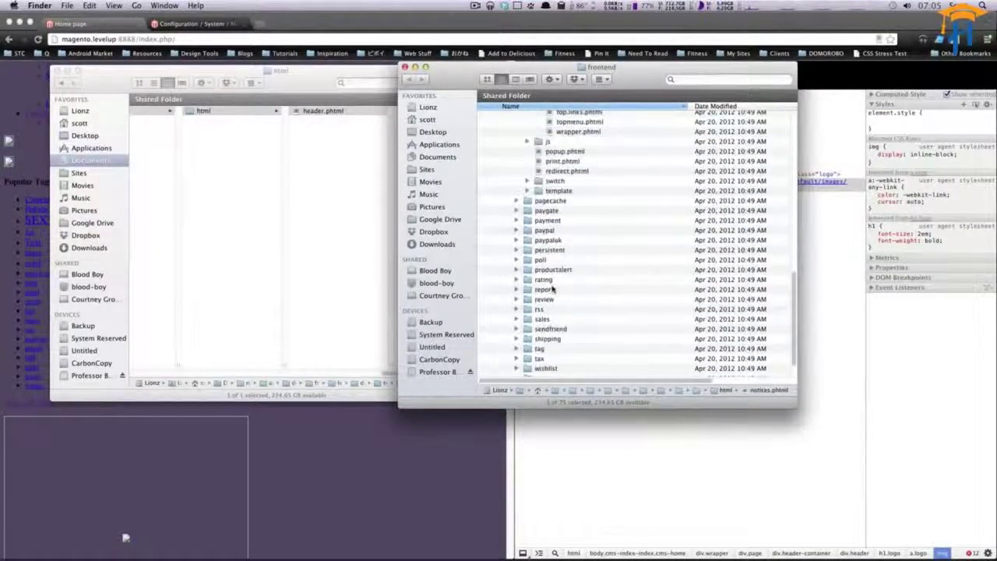
pyautogui.scroll(5, 589, 145)
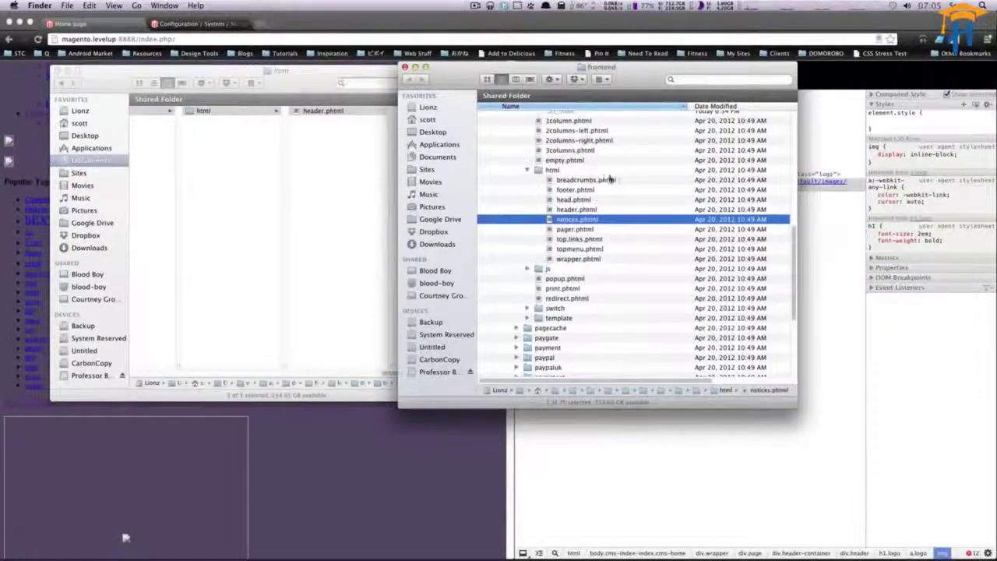
pyautogui.scroll(7, 605, 191)
pyautogui.scroll(2, 602, 208)
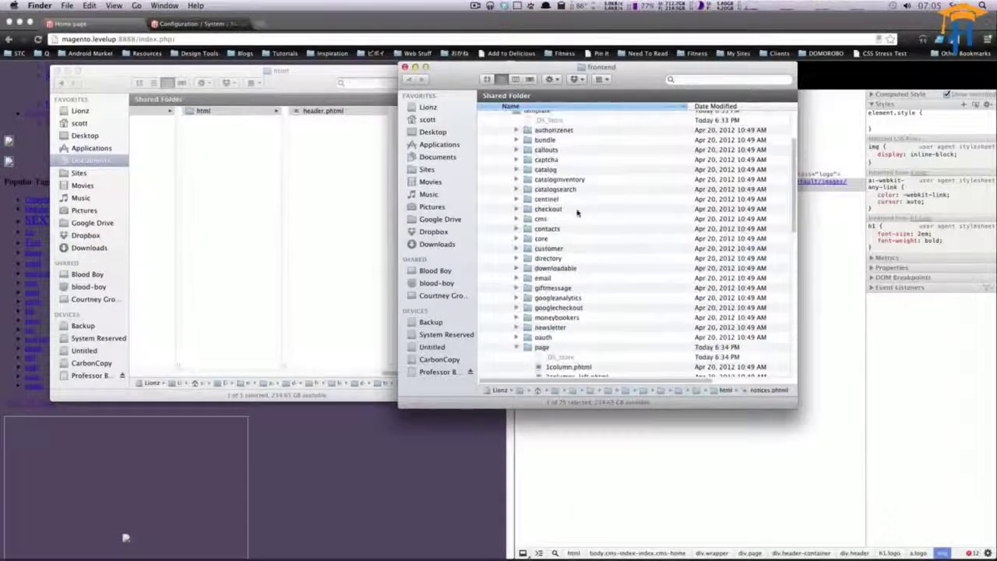
# - Expand catalog > product > view in the base templates and preview media.phtml
pyautogui.click(516, 170)
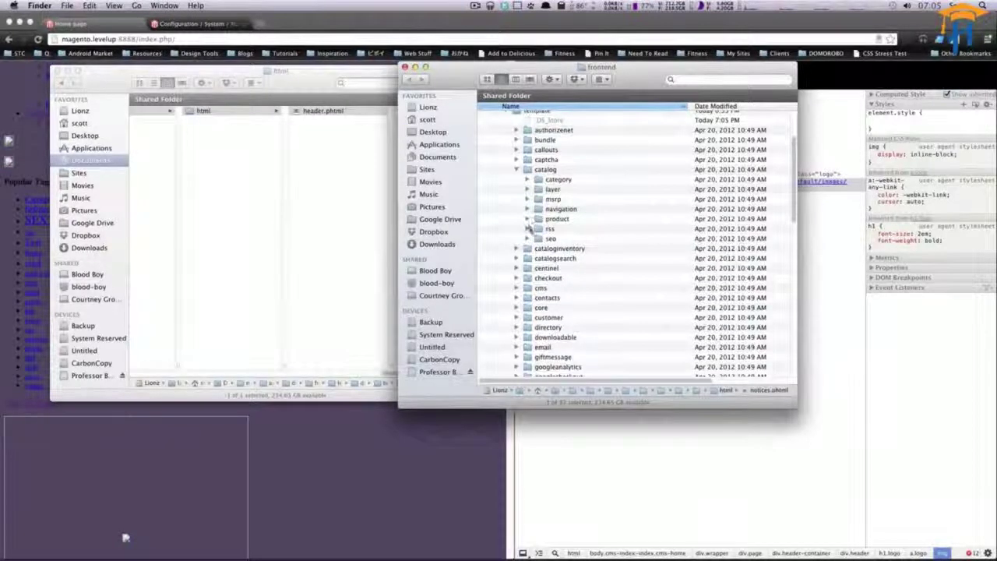
pyautogui.click(527, 220)
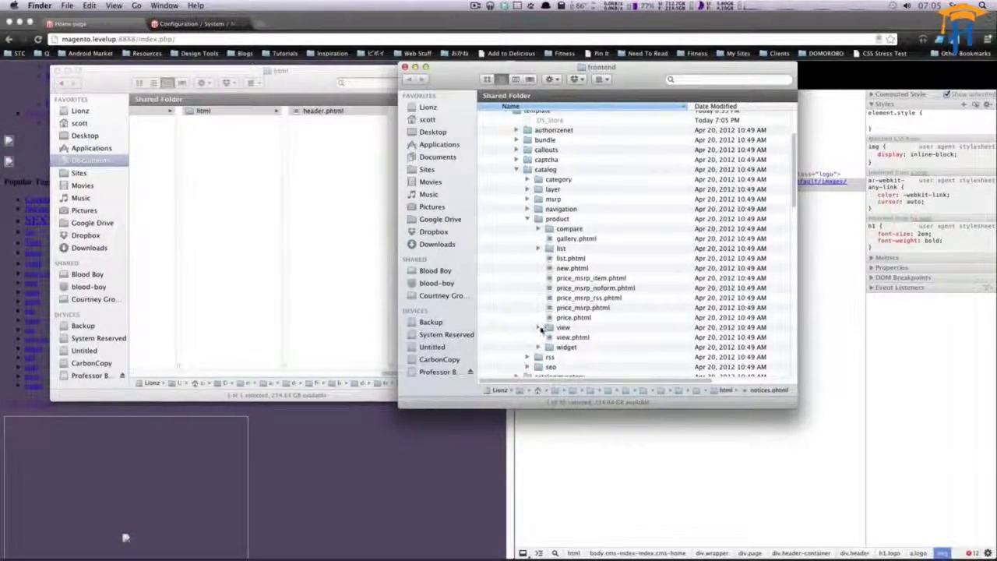
pyautogui.click(539, 328)
pyautogui.scroll(-4, 592, 342)
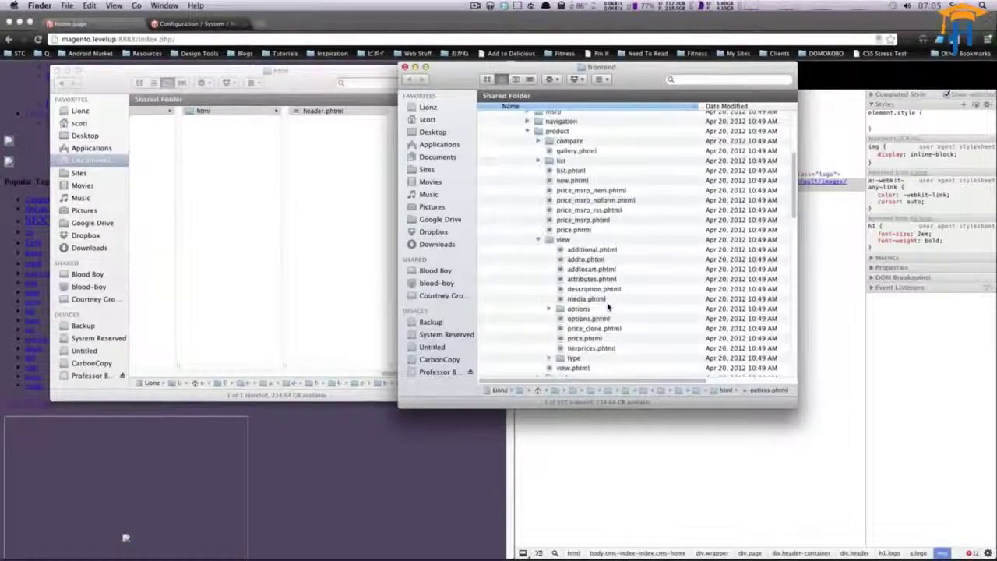
pyautogui.scroll(-1, 608, 308)
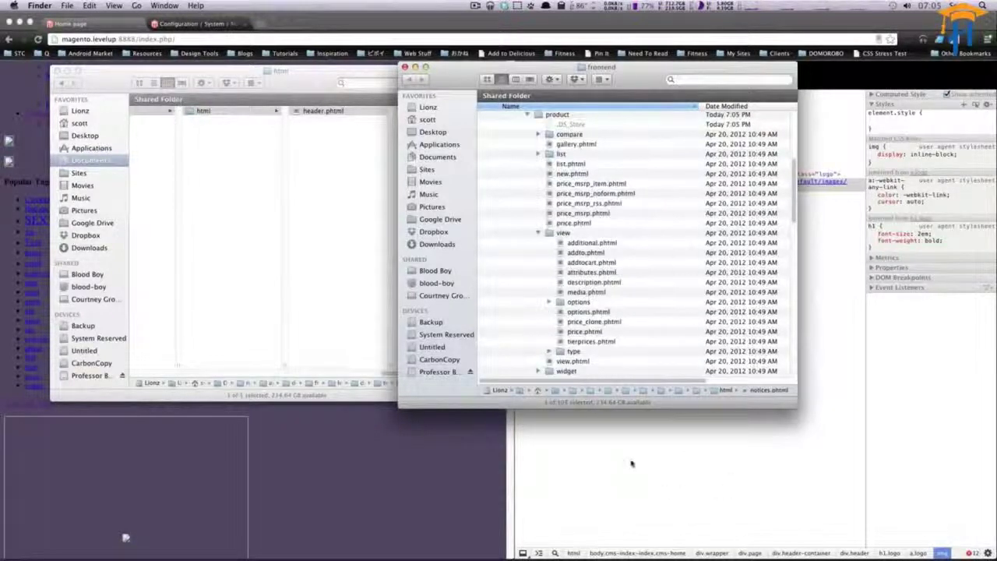
pyautogui.click(550, 293)
pyautogui.press('space')
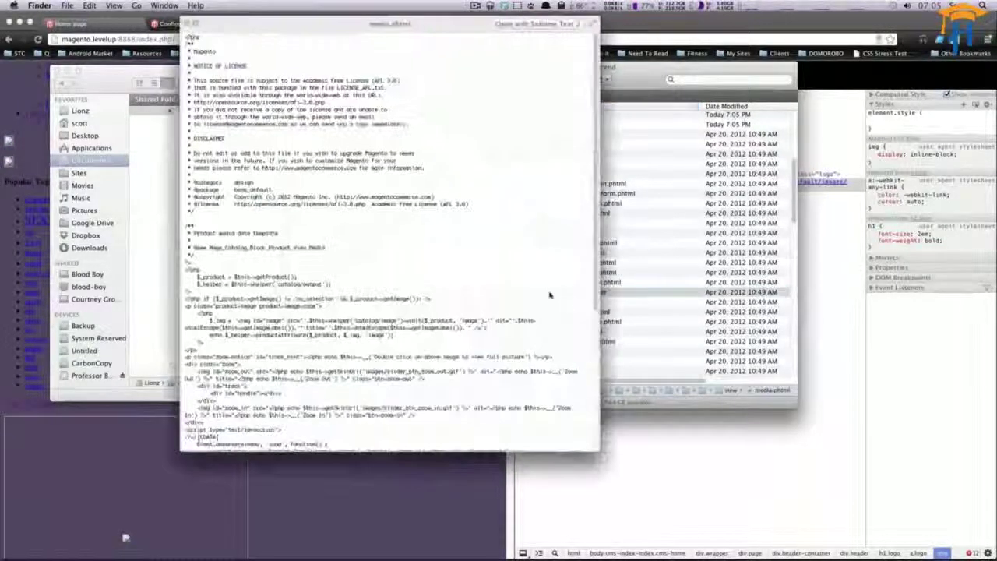
pyautogui.scroll(-3, 434, 239)
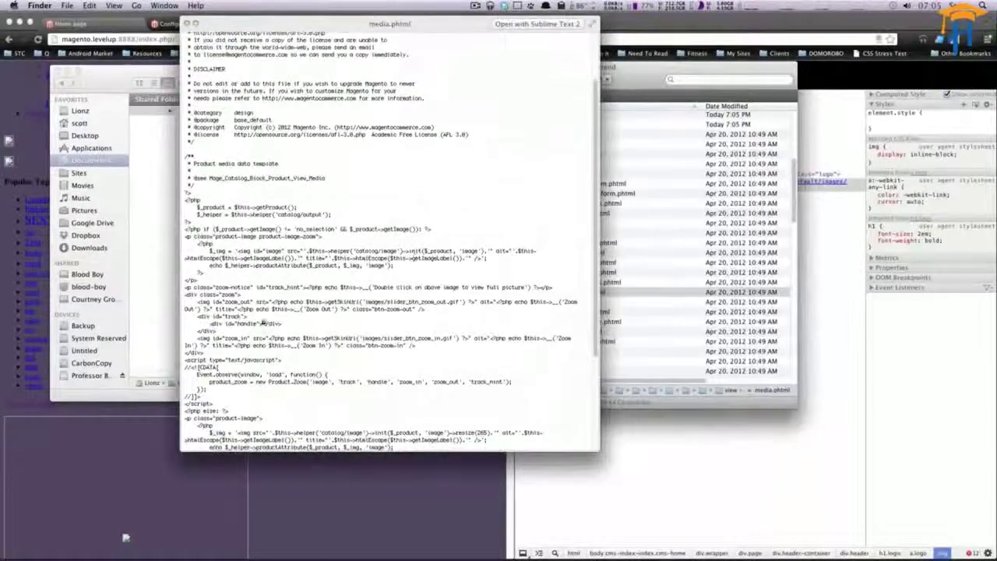
pyautogui.press('space')
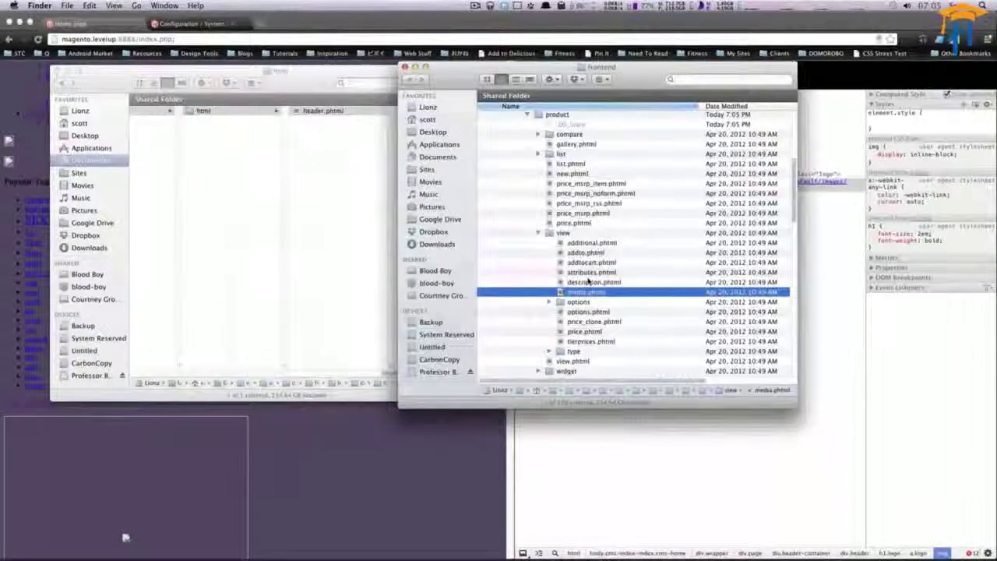
# - Preview the attributes.phtml and addtocart.phtml product view templates
pyautogui.click(588, 281)
pyautogui.click(587, 272)
pyautogui.press('space')
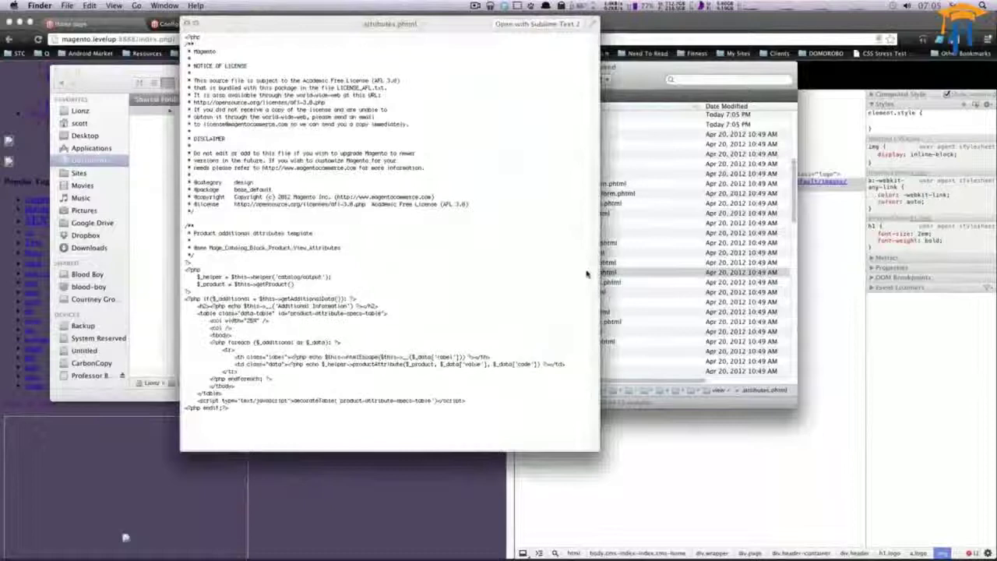
pyautogui.press('space')
pyautogui.click(590, 263)
pyautogui.press('space')
pyautogui.press('space')
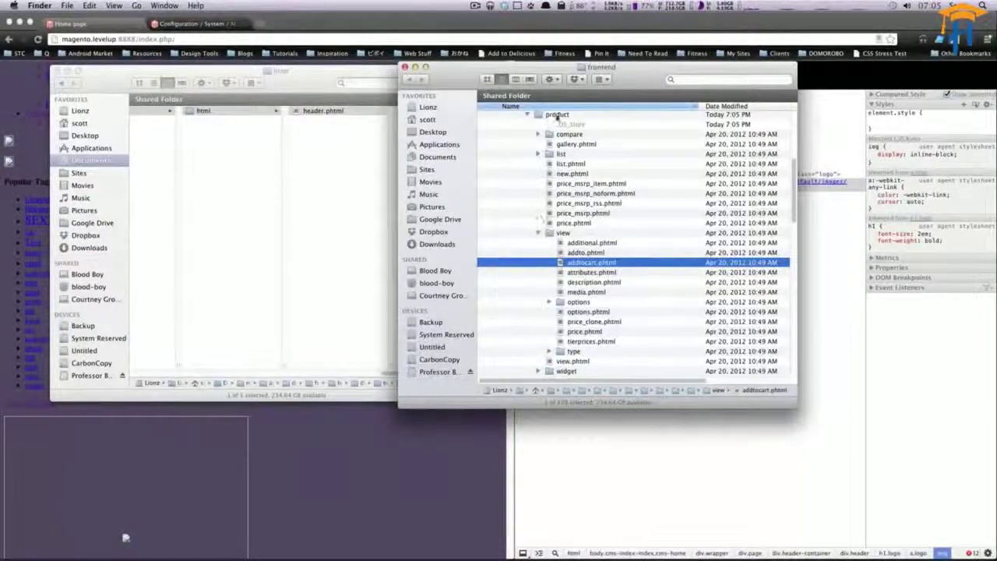
pyautogui.moveTo(622, 85); pyautogui.dragTo(646, 83)
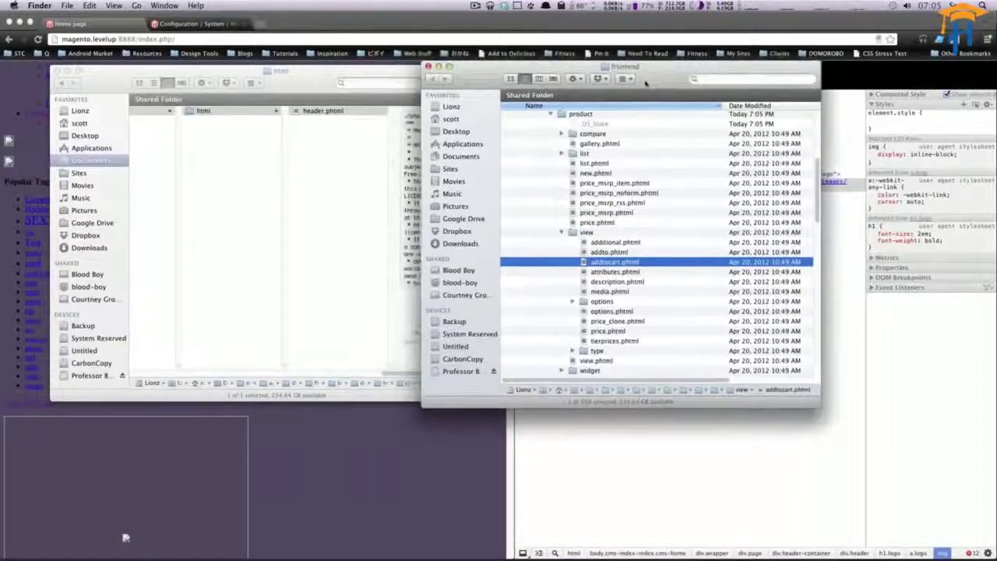
pyautogui.click(357, 475)
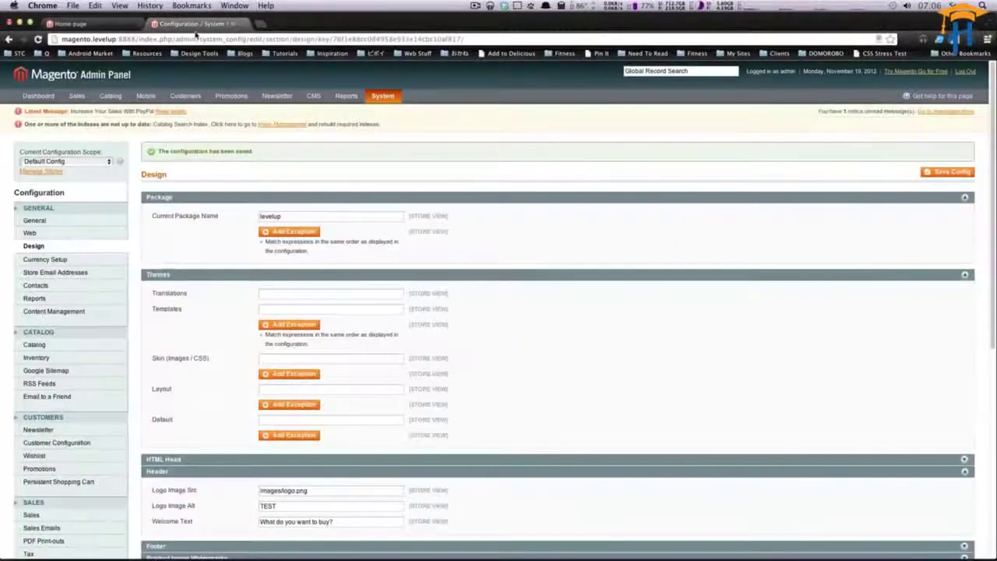
# - Open the Developer section of the store configuration
pyautogui.moveTo(385, 98)
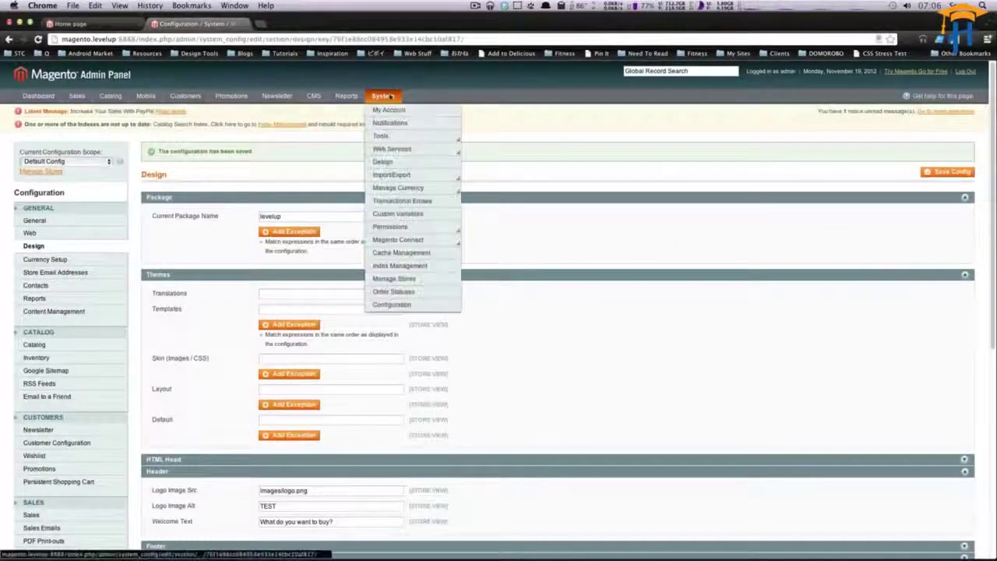
pyautogui.click(403, 305)
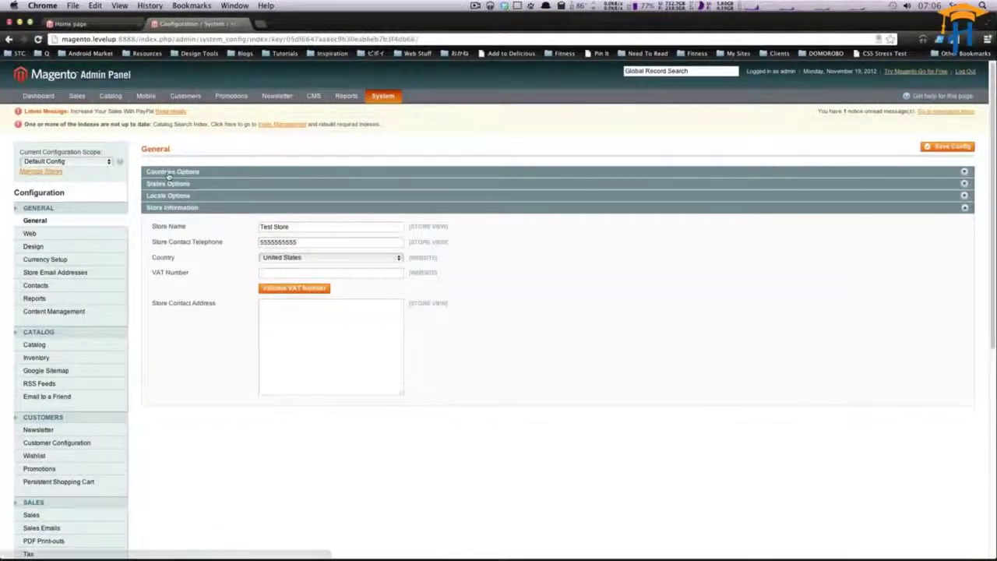
pyautogui.scroll(-5, 127, 328)
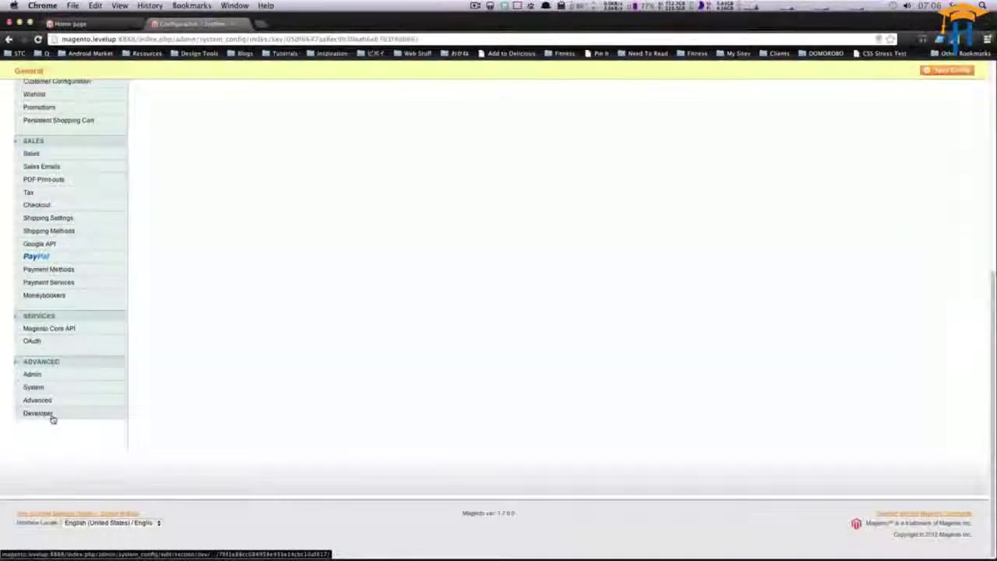
pyautogui.click(49, 414)
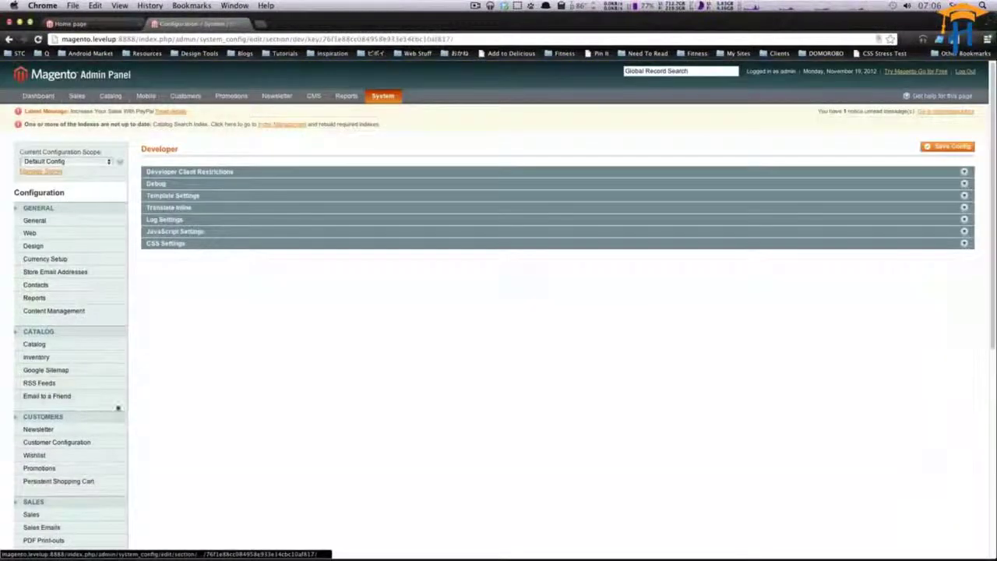
# - Switch the configuration scope to Main Website
pyautogui.moveTo(19, 152); pyautogui.dragTo(100, 150)
pyautogui.click(88, 165)
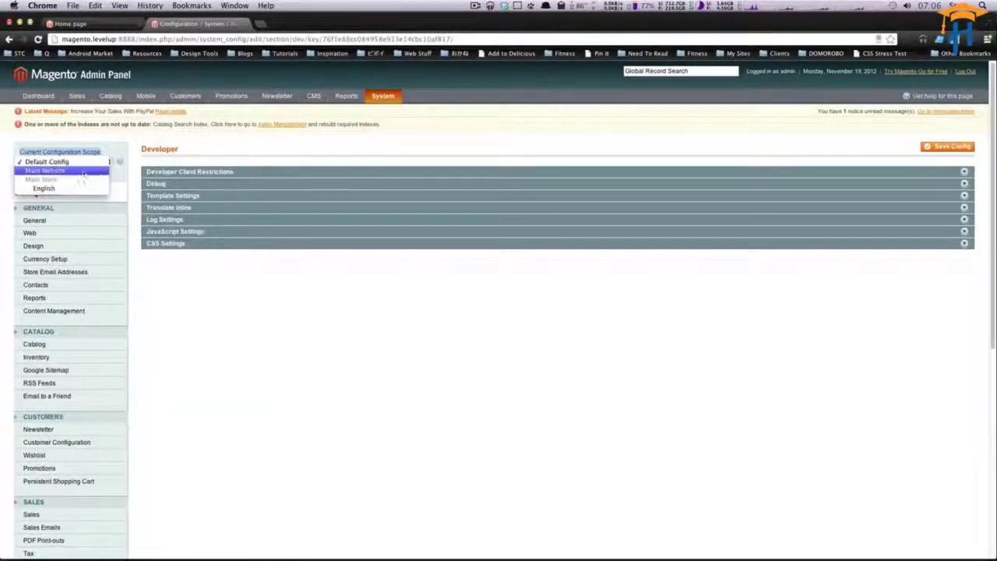
pyautogui.click(81, 173)
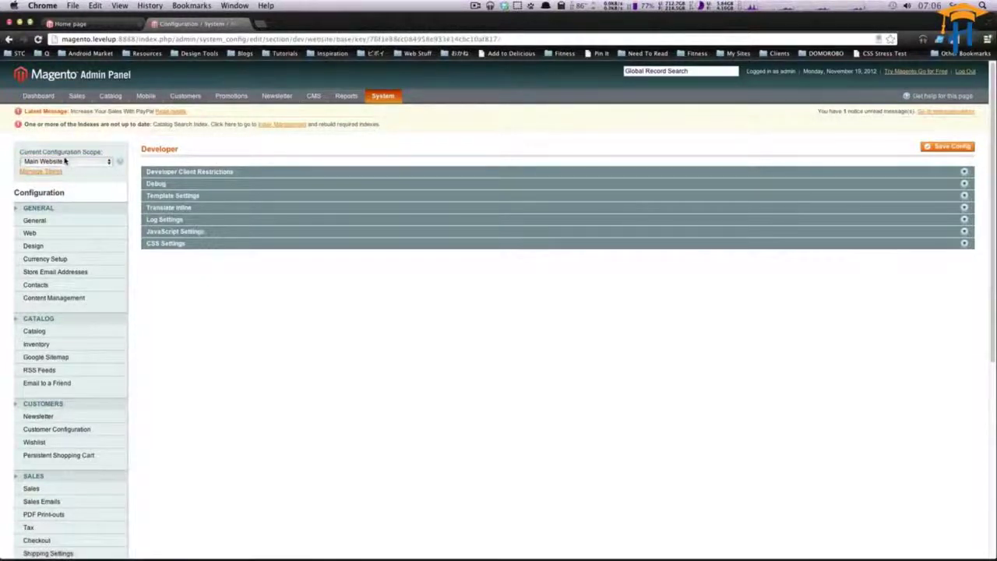
pyautogui.click(61, 160)
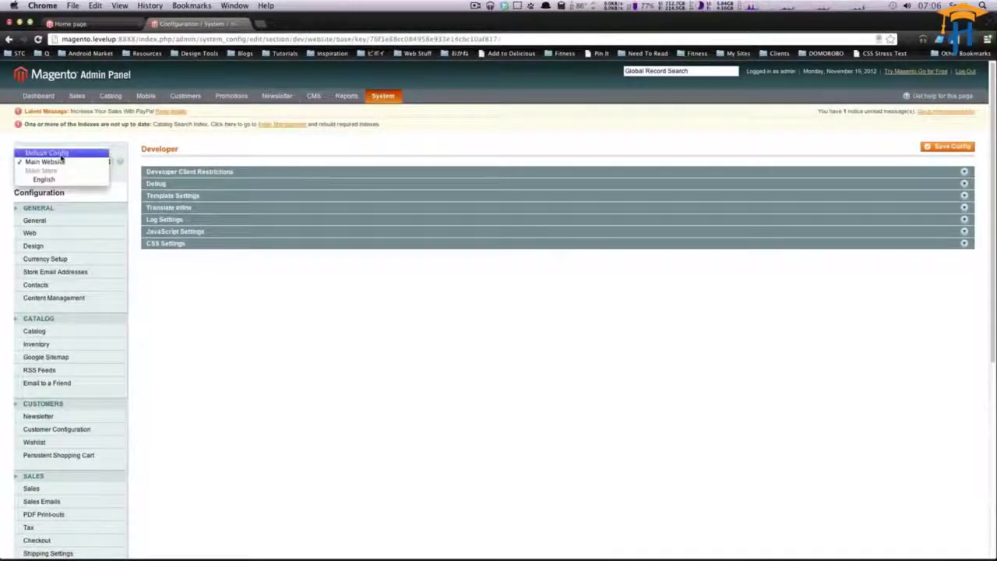
pyautogui.click(59, 161)
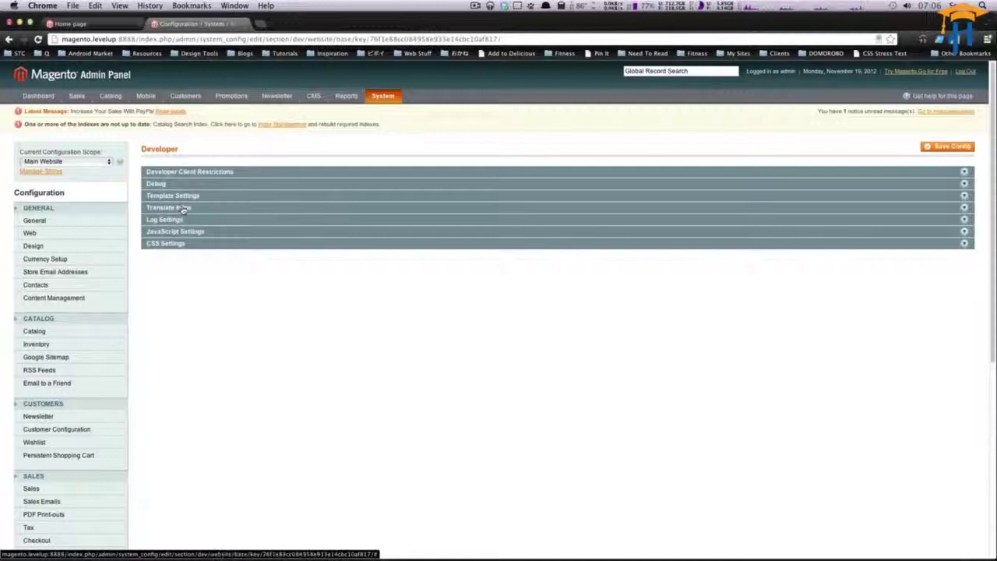
# - Expand the Template Settings, Debug, Developer Client Restrictions, Log and Translate Inline groups
pyautogui.click(195, 197)
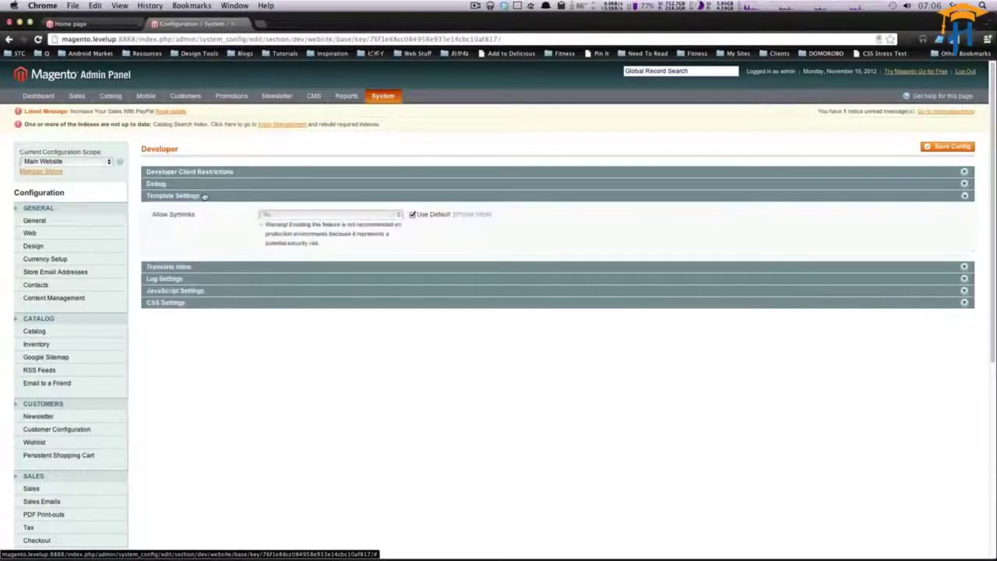
pyautogui.click(217, 184)
pyautogui.click(226, 172)
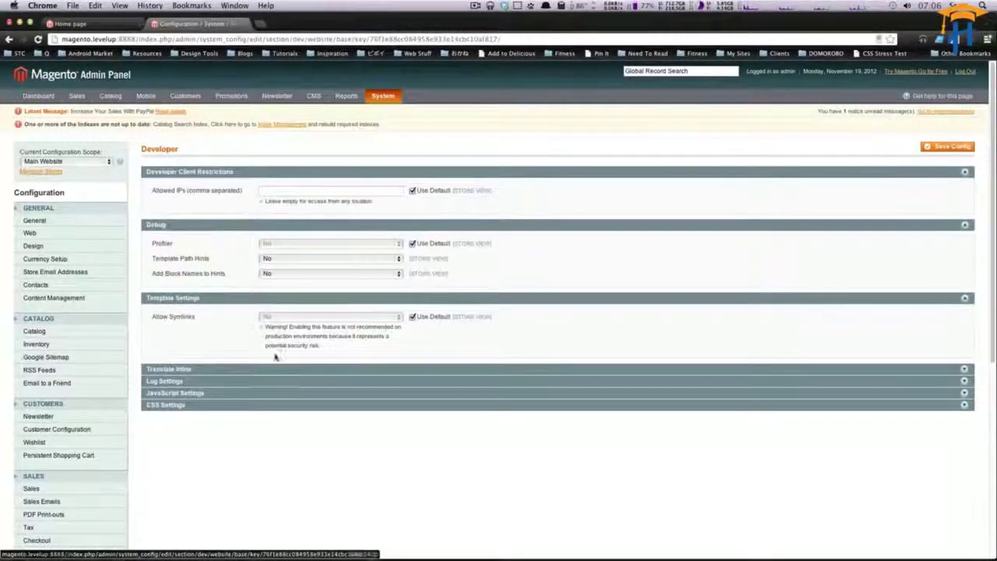
pyautogui.click(245, 382)
pyautogui.click(246, 371)
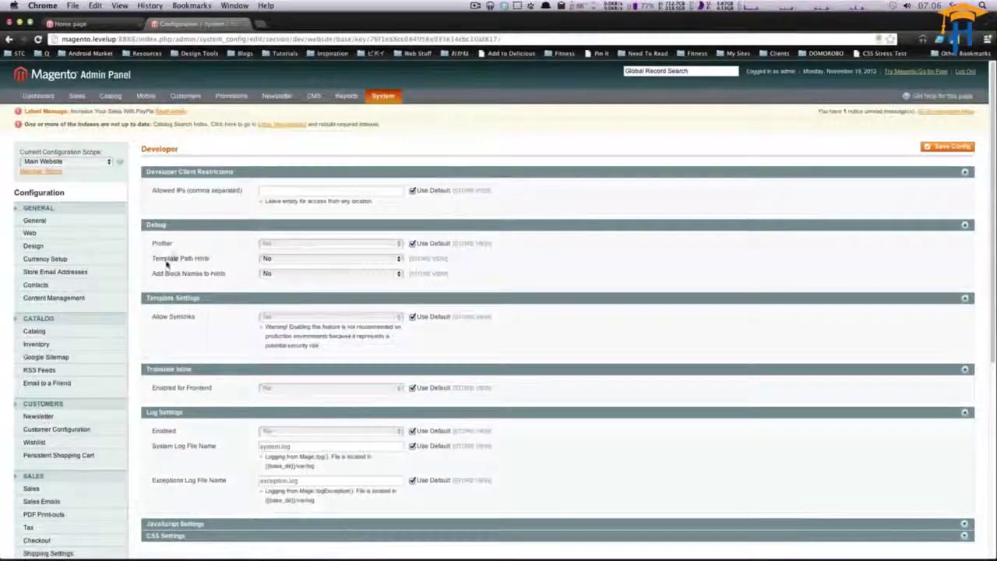
# - Set Template Path Hints and Add Block Names to Hints to Yes and save the configuration
pyautogui.moveTo(180, 258); pyautogui.dragTo(279, 262)
pyautogui.click(279, 263)
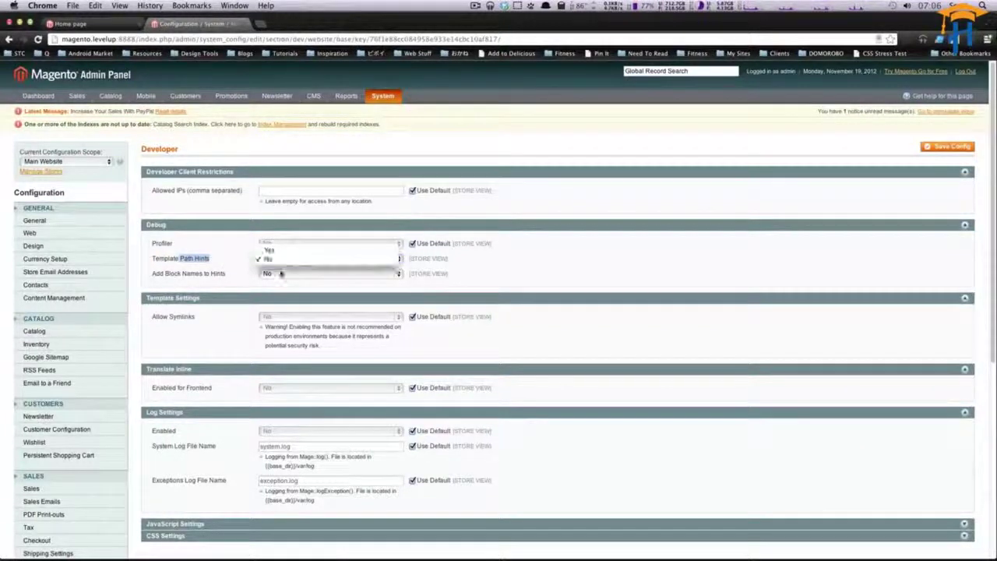
pyautogui.click(281, 249)
pyautogui.moveTo(164, 276); pyautogui.dragTo(231, 270)
pyautogui.click(265, 273)
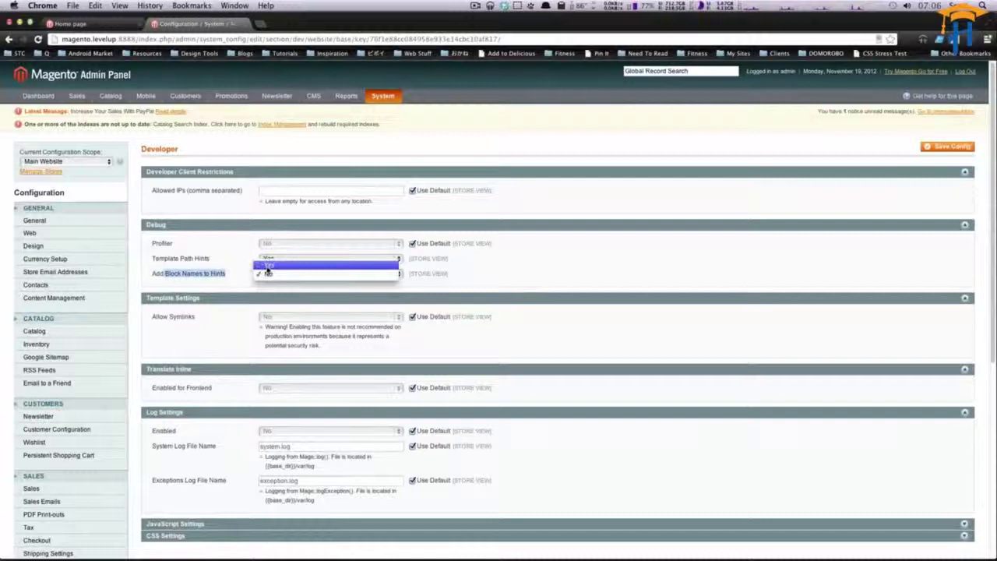
pyautogui.click(268, 266)
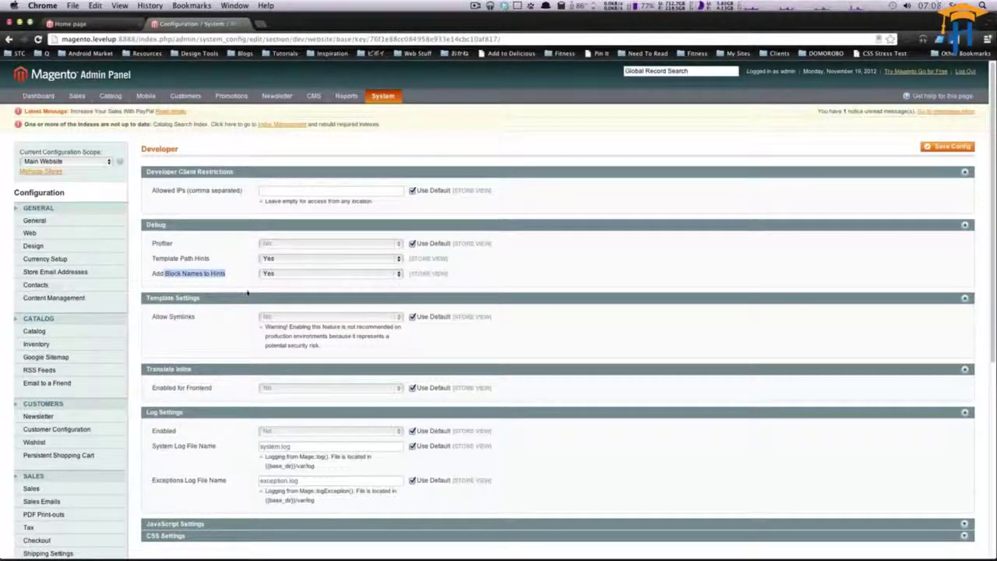
pyautogui.click(948, 146)
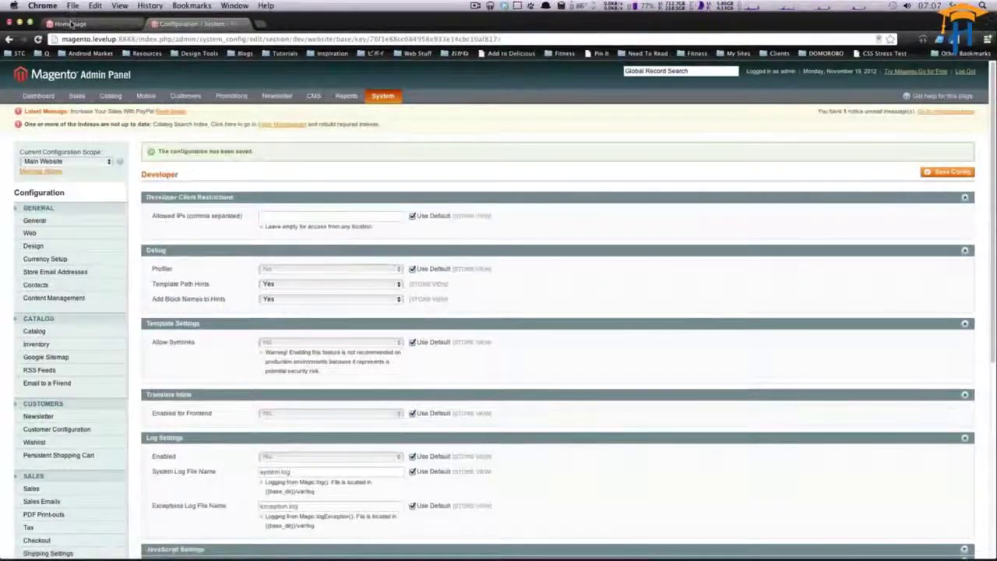
pyautogui.click(71, 24)
# - Reload the storefront and pick out the header template's path hint
pyautogui.click(37, 39)
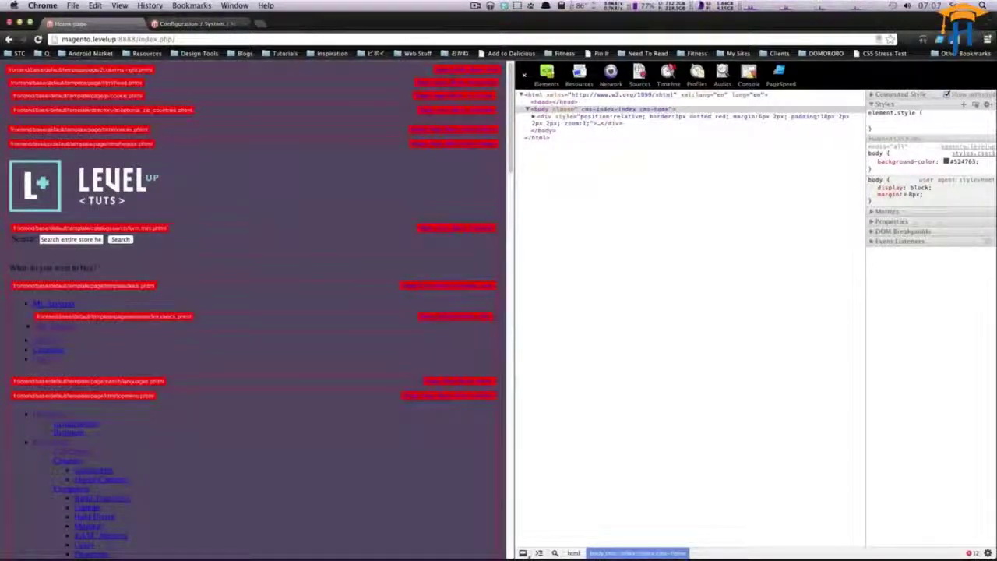
pyautogui.moveTo(497, 145); pyautogui.dragTo(139, 145)
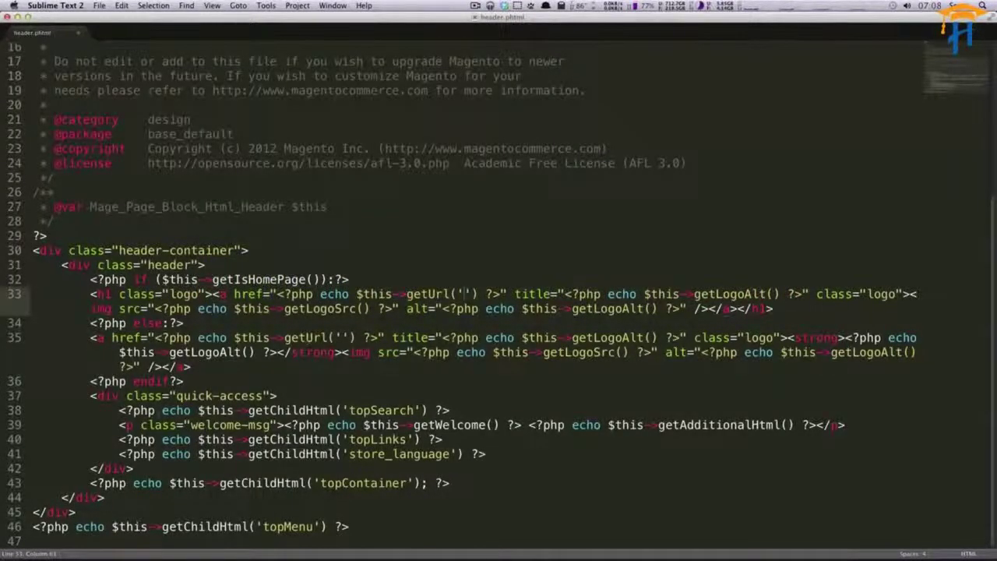
# - Change the welcome message's p tag on line 39 to h3 and save header.phtml
pyautogui.tripleClick(168, 425)
pyautogui.click(115, 425)
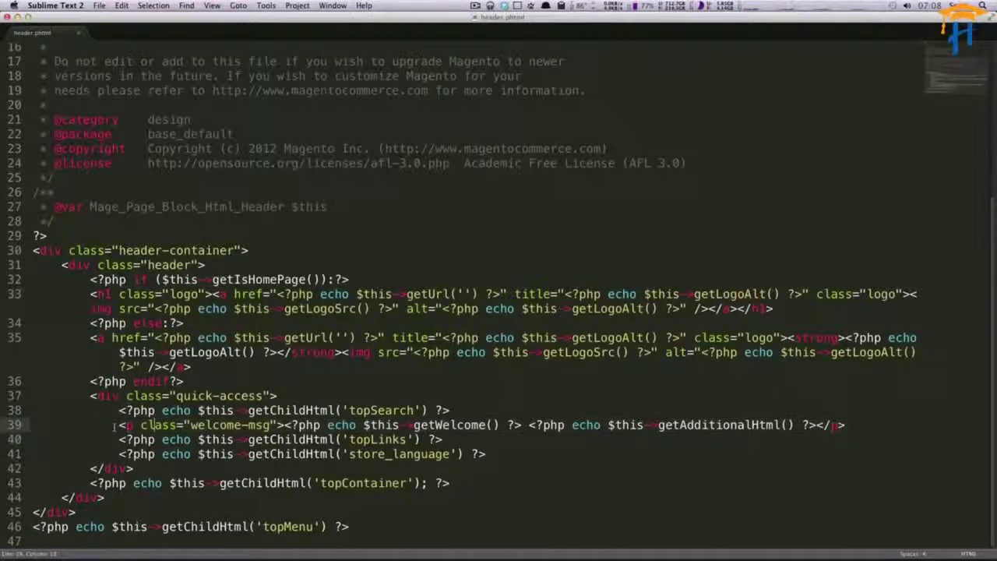
pyautogui.doubleClick(129, 426)
pyautogui.write('h1')
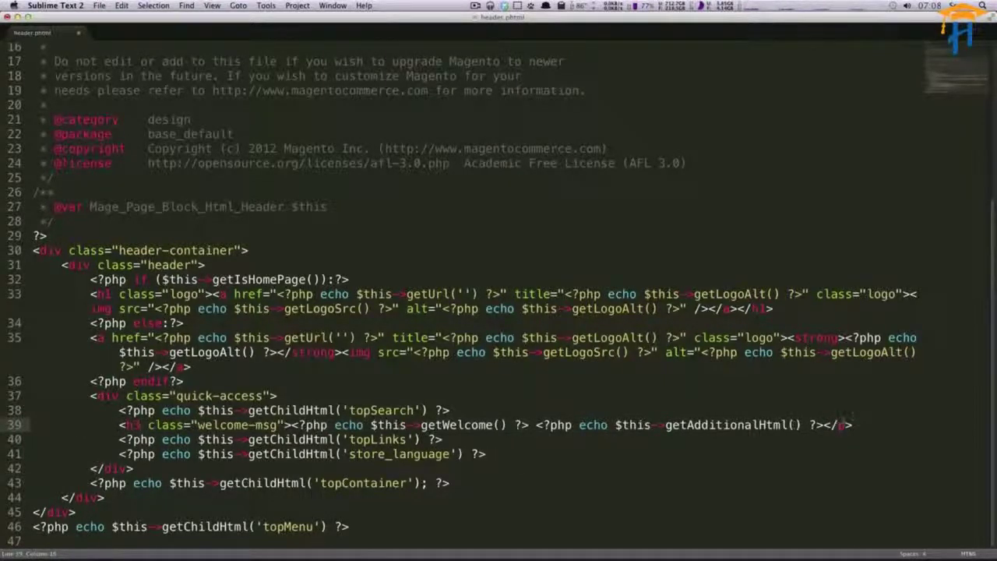
pyautogui.write('h3')
pyautogui.press('super+s')
pyautogui.press('super+Tab')
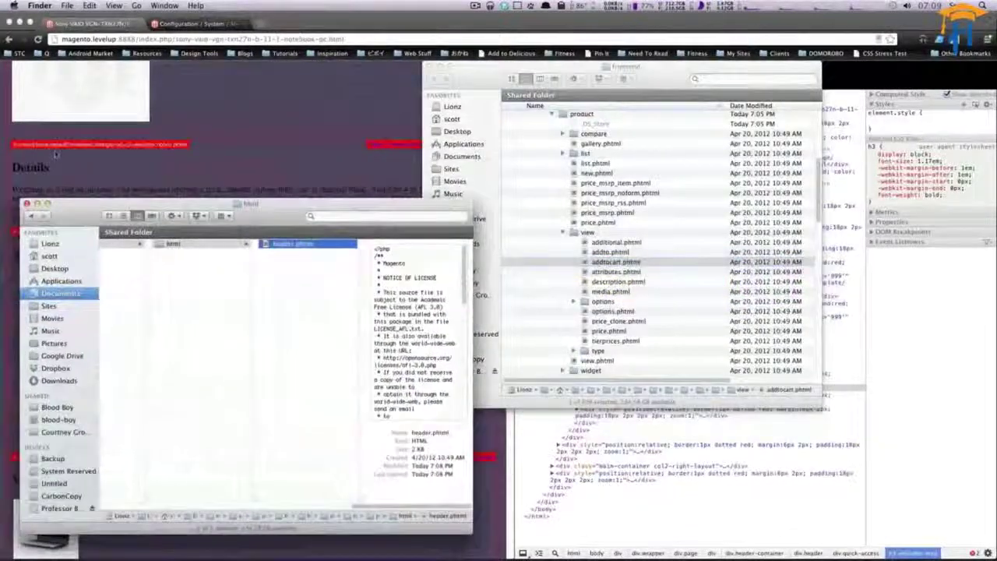
# - Expand template > catalog > product > view in the frontend window and select description.phtml
pyautogui.moveTo(713, 67); pyautogui.dragTo(761, 96)
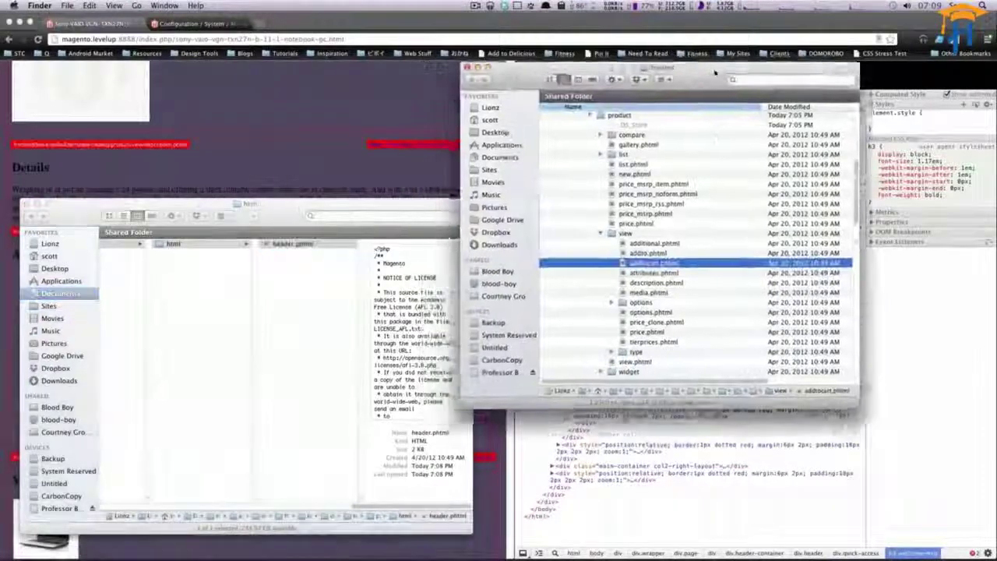
pyautogui.scroll(10, 600, 197)
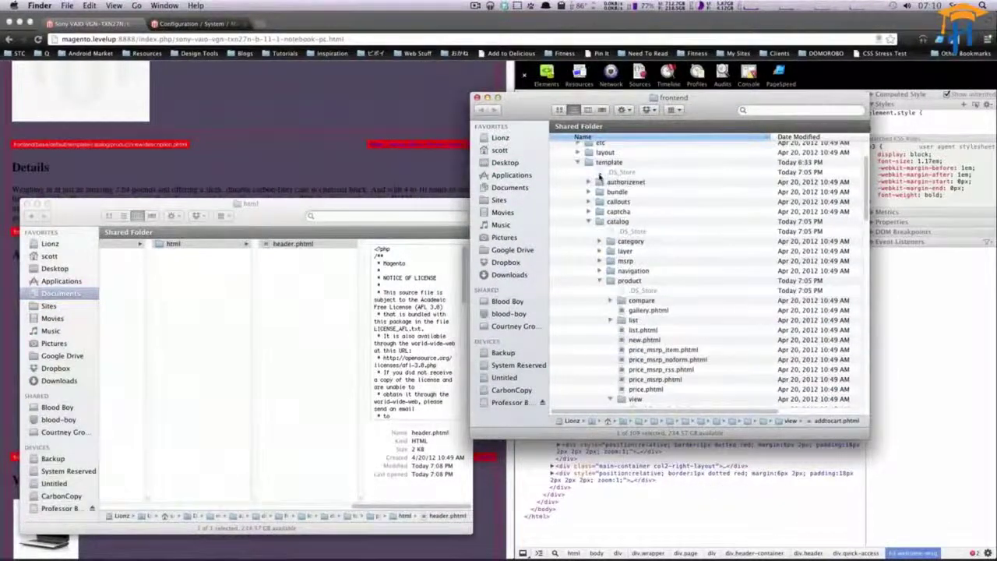
pyautogui.click(596, 185)
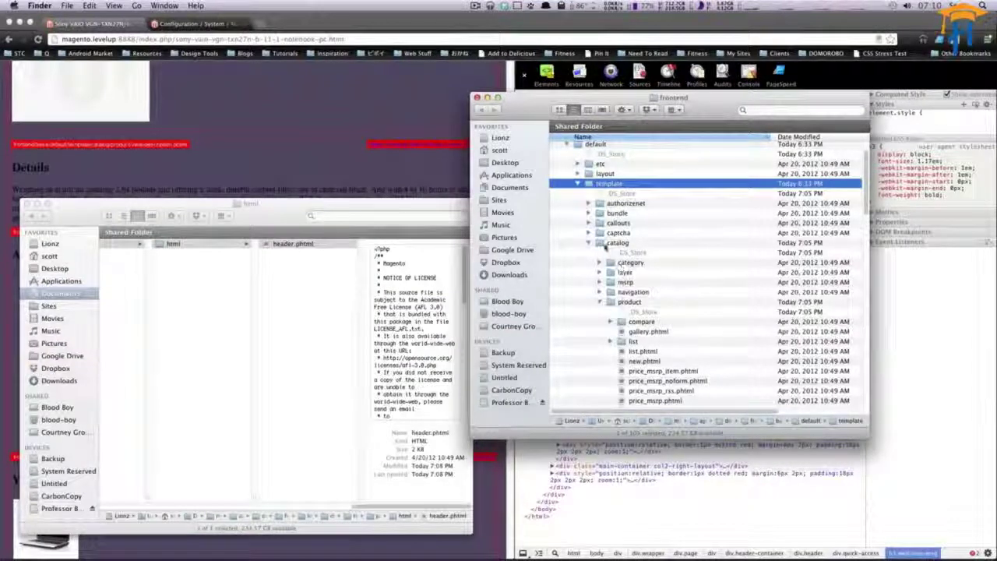
pyautogui.click(607, 244)
pyautogui.scroll(-1, 616, 281)
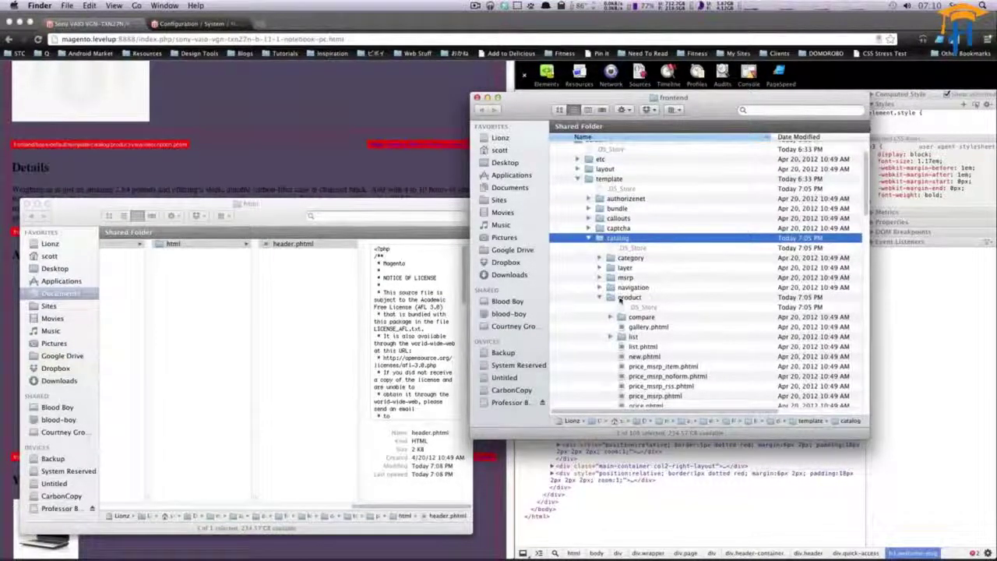
pyautogui.click(621, 298)
pyautogui.scroll(-3, 631, 335)
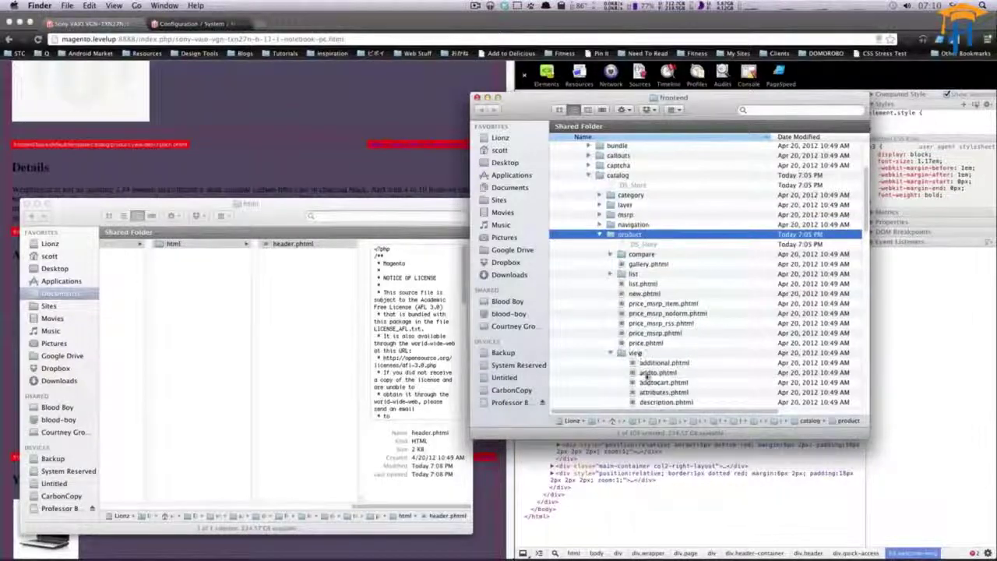
pyautogui.scroll(-3, 647, 376)
pyautogui.click(667, 352)
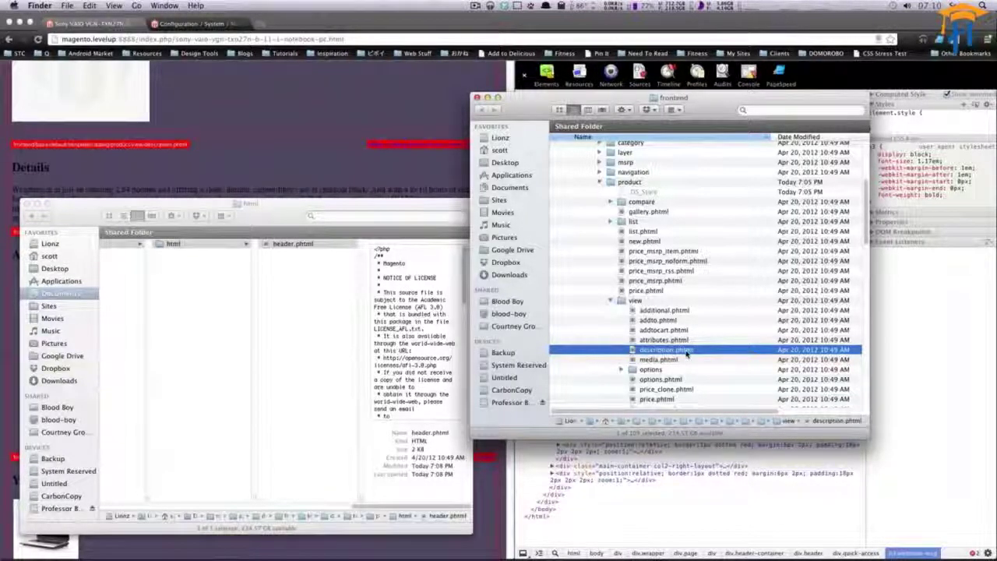
# - Create a product folder inside the custom template folder, with a view subfolder
pyautogui.click(265, 293)
pyautogui.hscroll(-2, 362, 508)
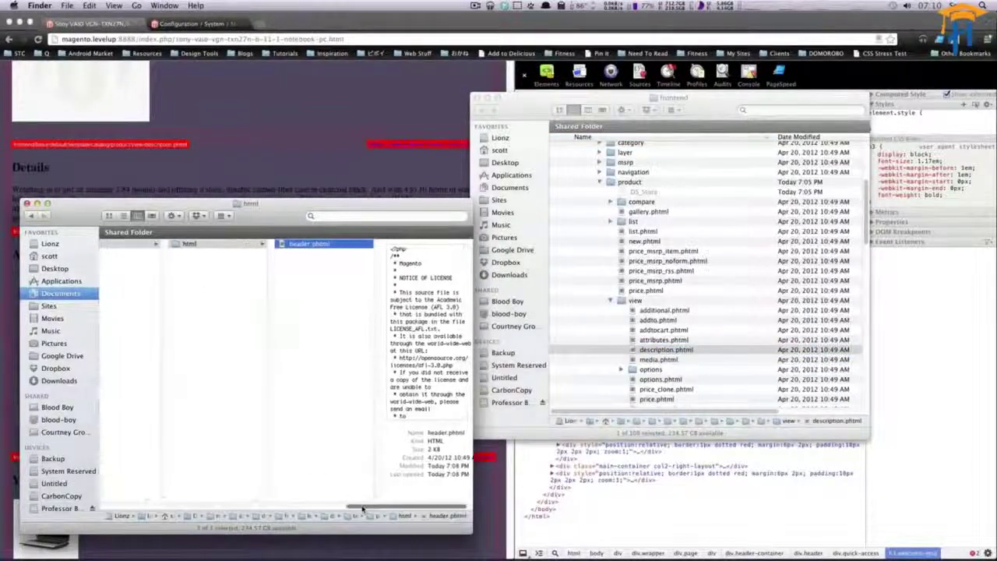
pyautogui.press('Left')
pyautogui.press('Left')
pyautogui.press('Left')
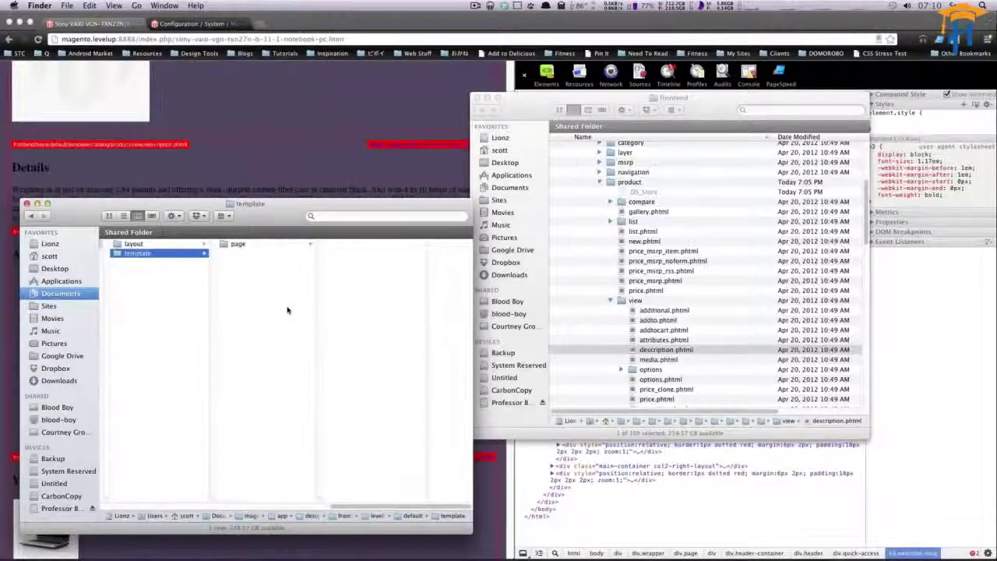
pyautogui.press('super+shift+n')
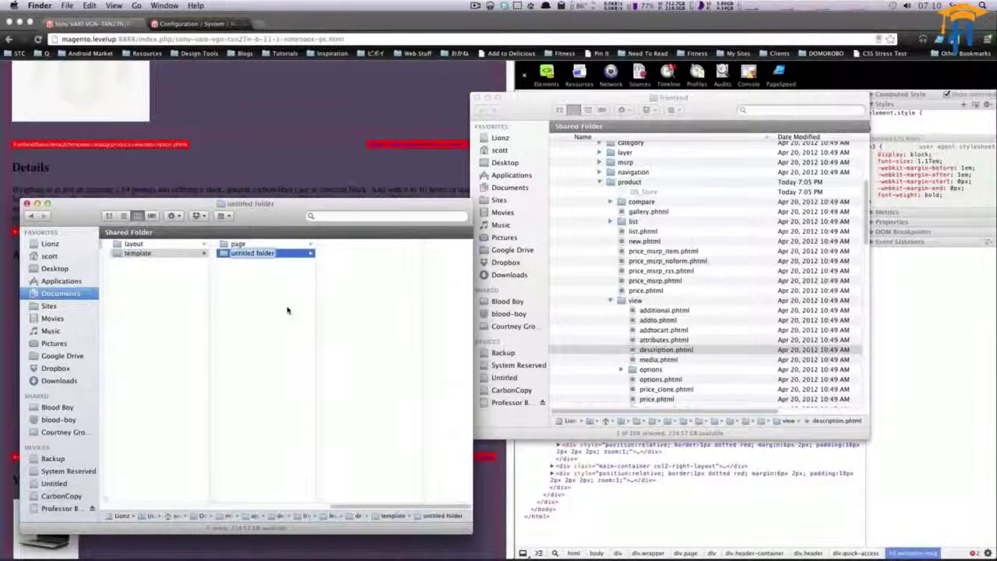
pyautogui.write('product')
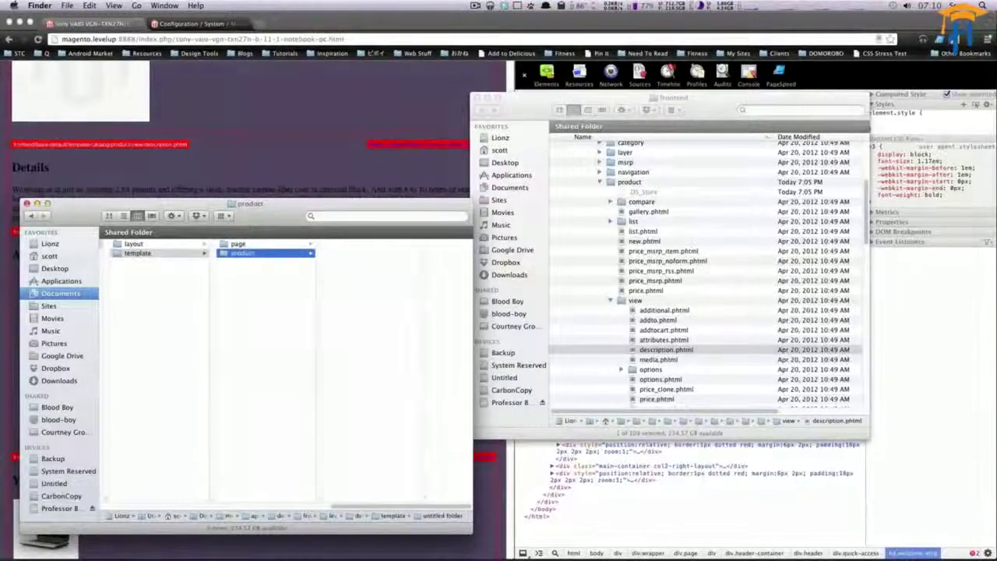
pyautogui.rightClick(385, 322)
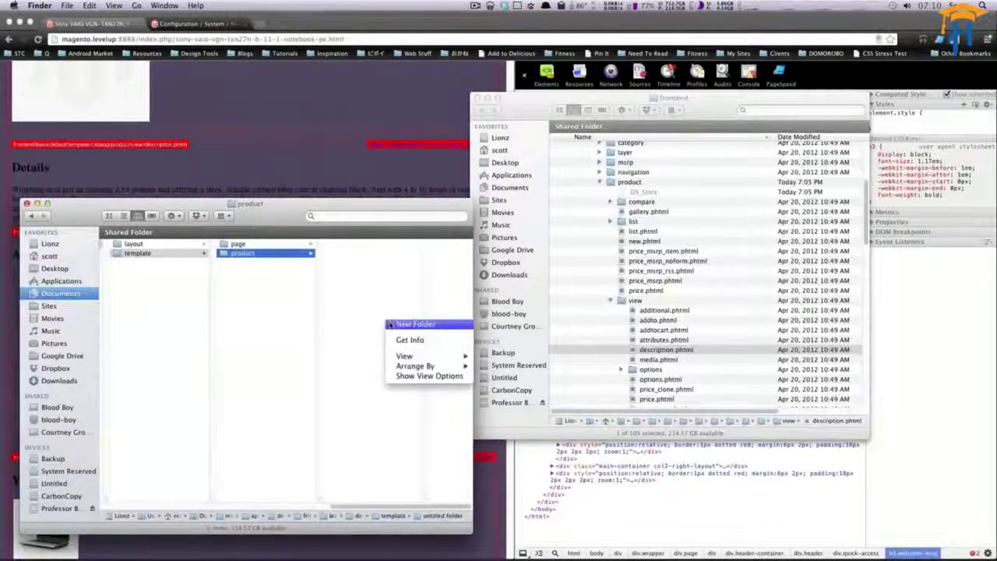
pyautogui.click(391, 325)
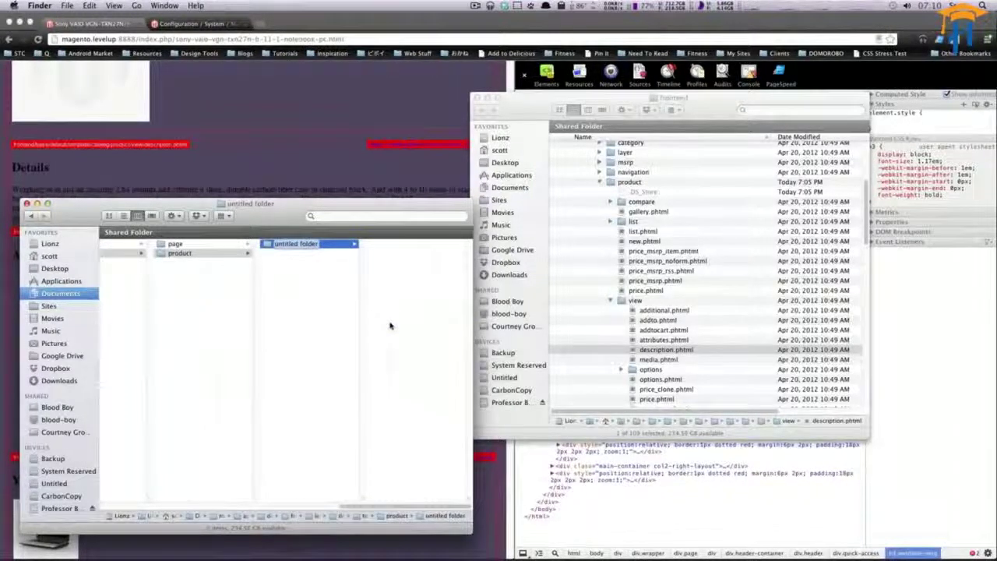
pyautogui.write('view')
pyautogui.press('Return')
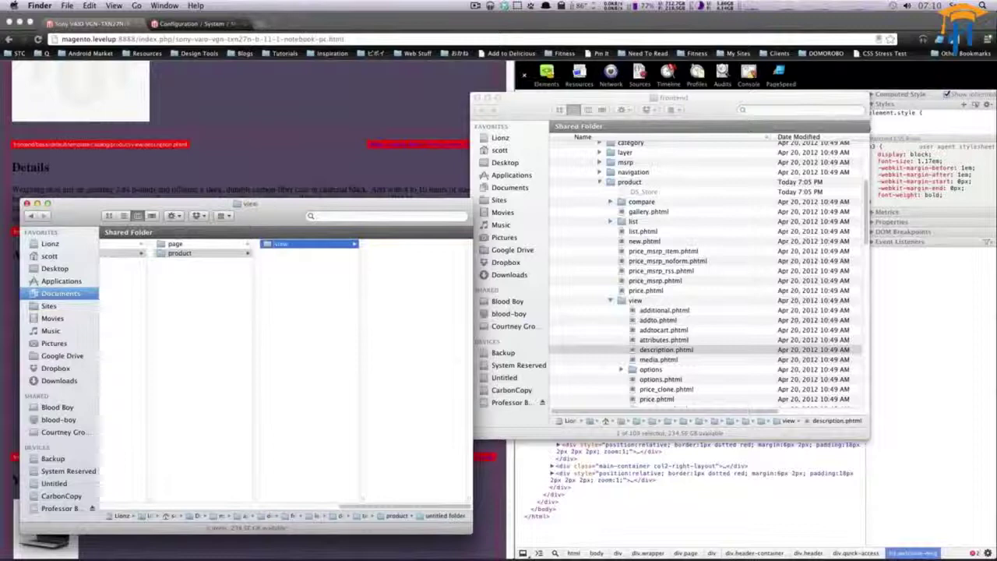
# - Create a catalog folder, move product into it, and copy description.phtml into view
pyautogui.scroll(4, 664, 212)
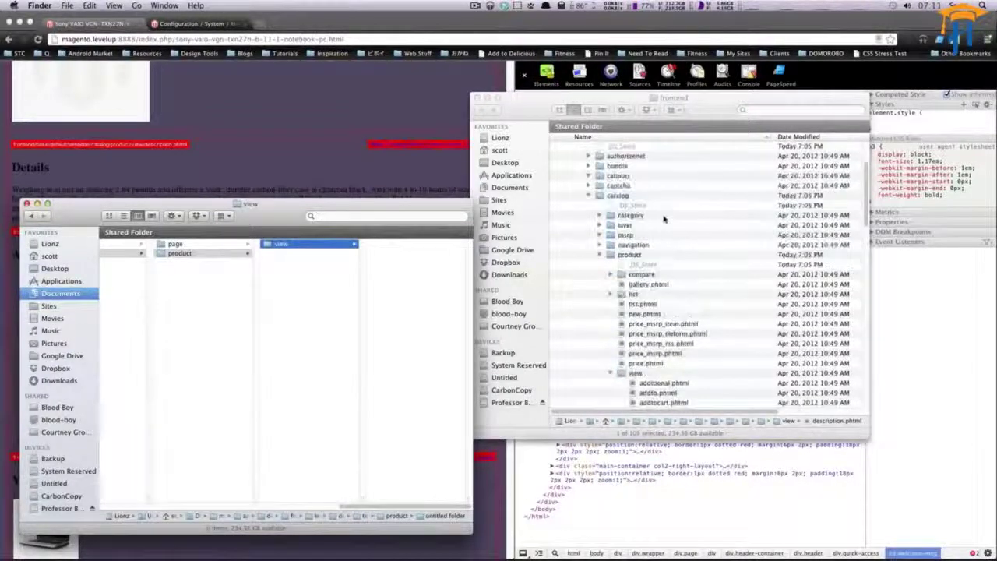
pyautogui.click(244, 294)
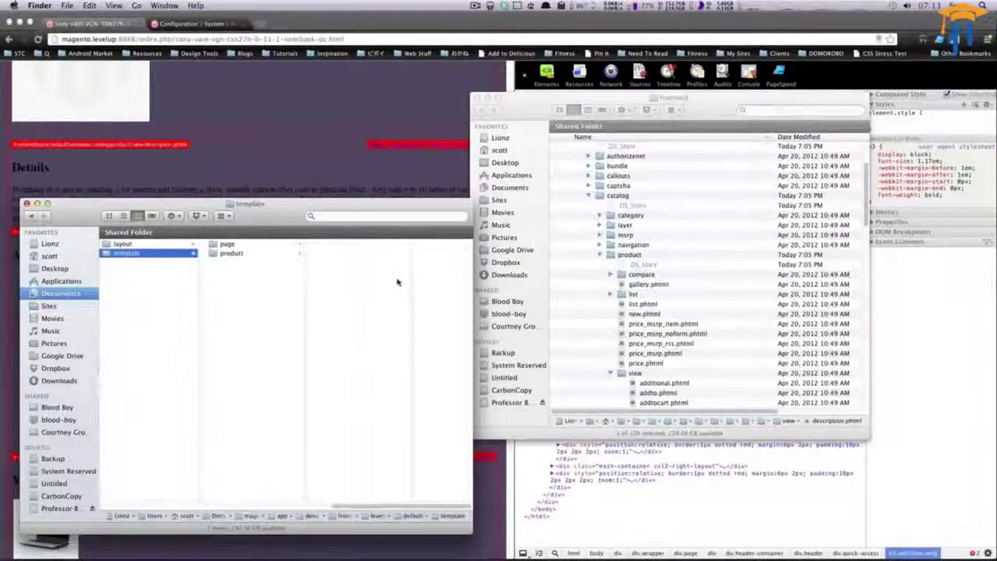
pyautogui.press('super+shift+n')
pyautogui.write('cata')
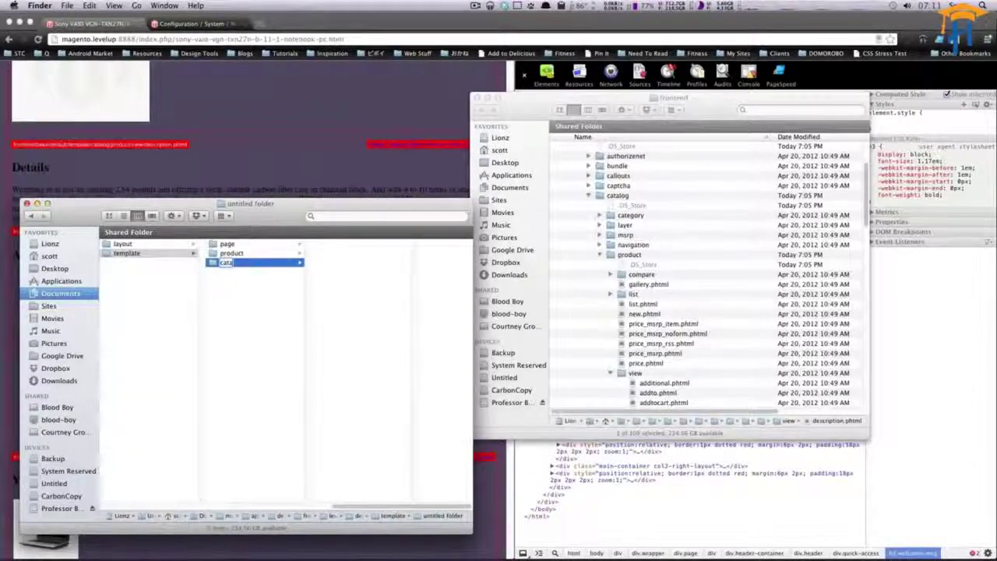
pyautogui.write('log')
pyautogui.press('Return')
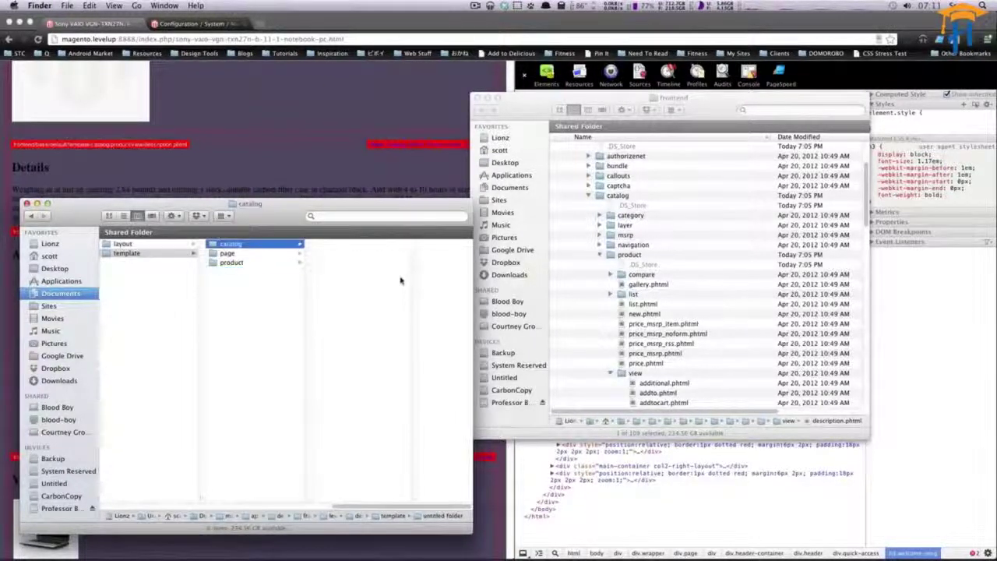
pyautogui.moveTo(227, 263); pyautogui.dragTo(230, 248)
pyautogui.click(277, 244)
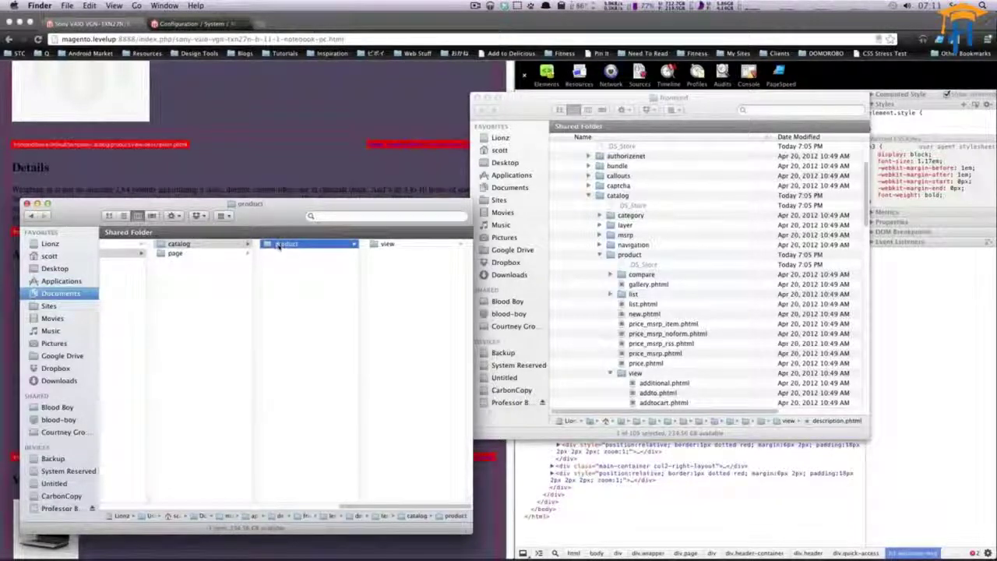
pyautogui.press('Return')
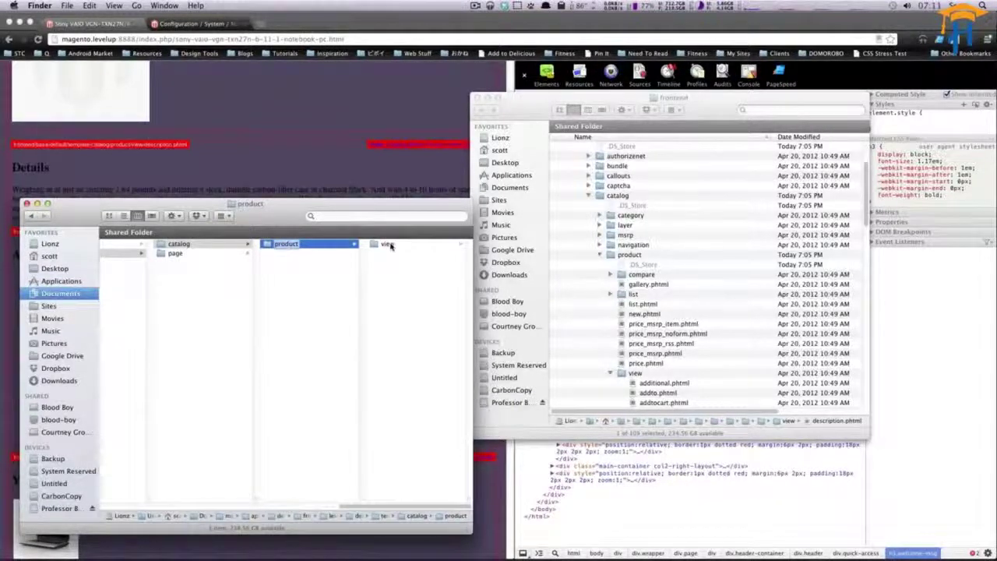
pyautogui.click(390, 246)
pyautogui.scroll(-5, 643, 327)
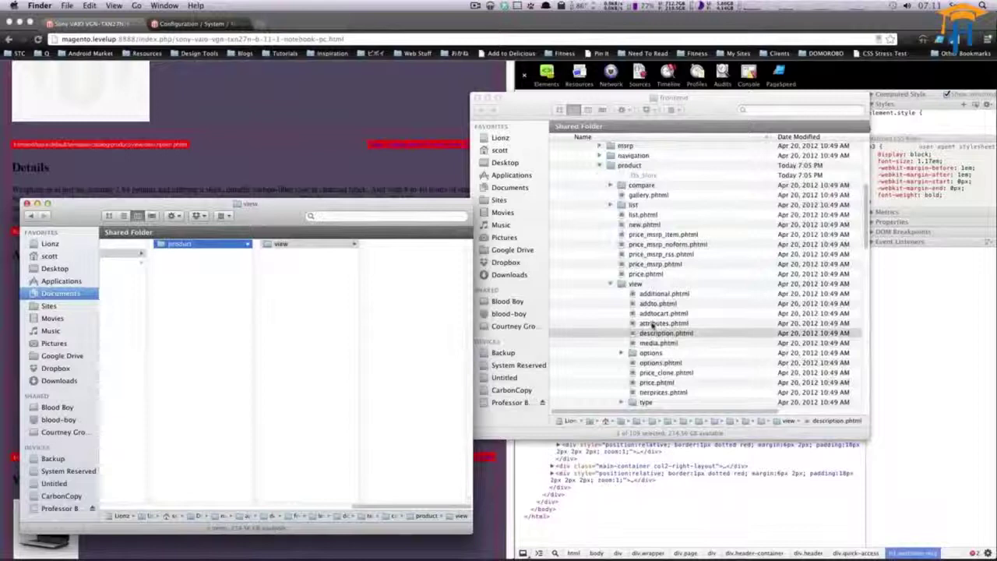
pyautogui.moveTo(644, 331); pyautogui.dragTo(377, 544)
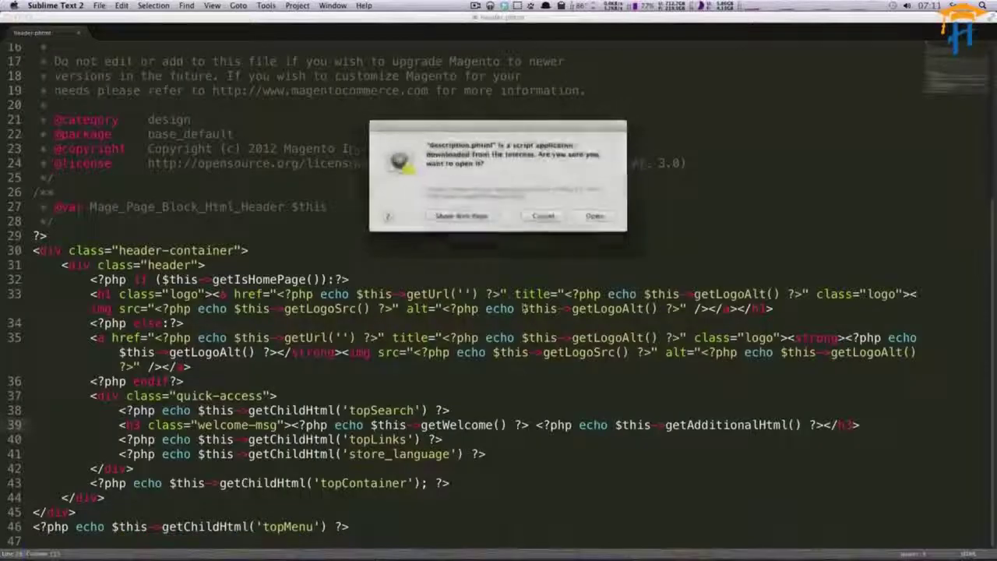
# - Open description.phtml and locate the Details heading on line 35
pyautogui.press('Return')
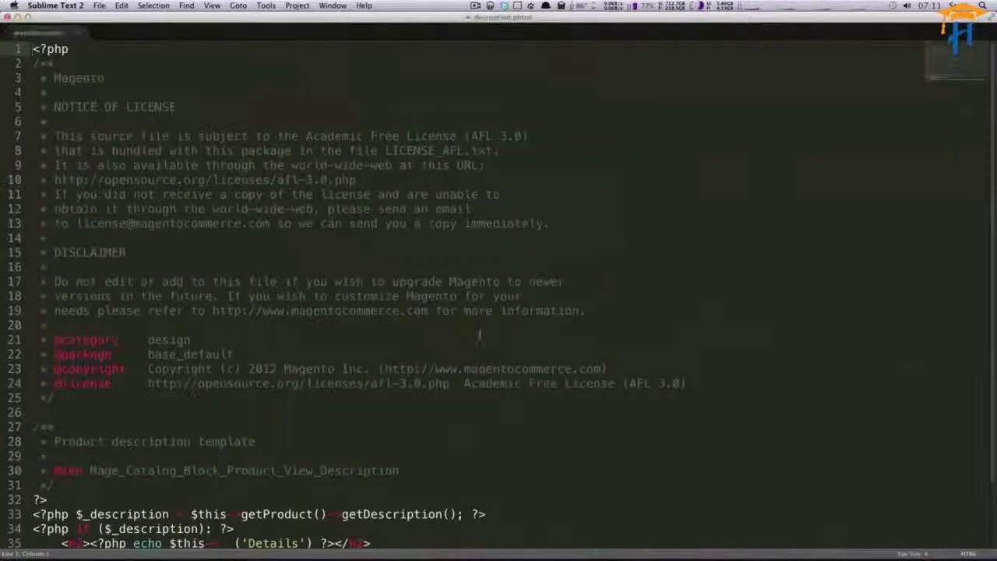
pyautogui.scroll(-3, 480, 335)
pyautogui.click(508, 309)
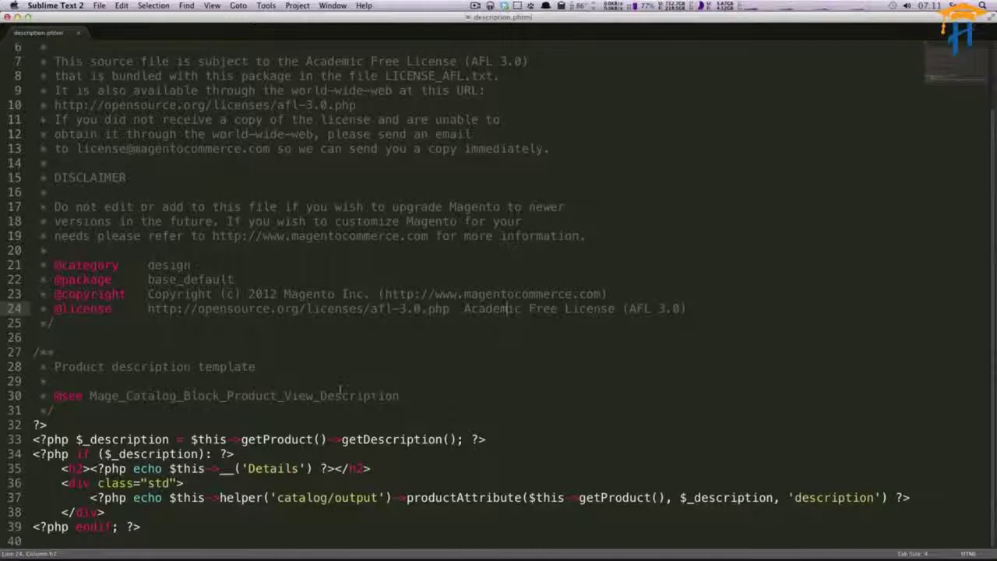
pyautogui.scroll(1, 297, 484)
pyautogui.scroll(-1, 297, 483)
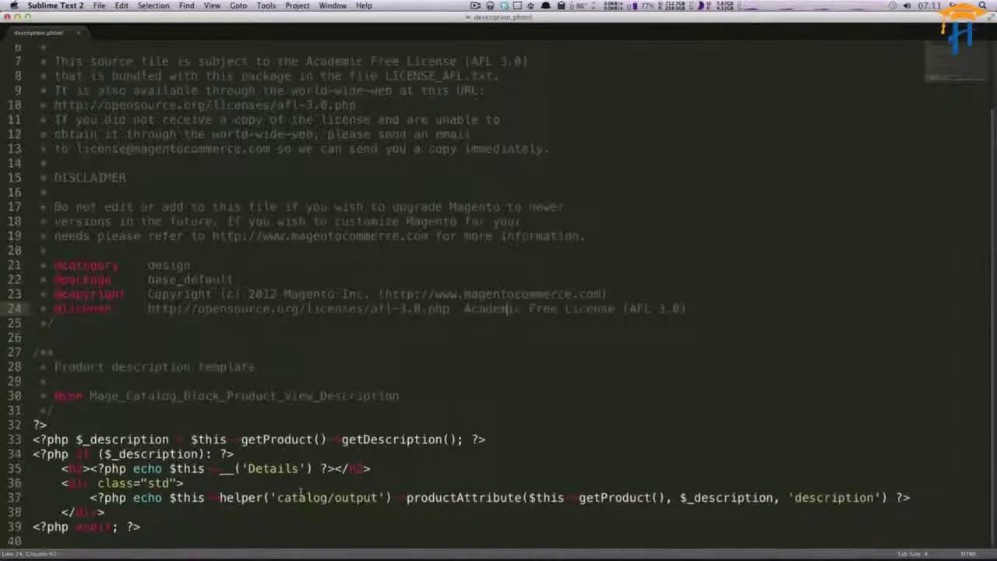
pyautogui.click(128, 425)
pyautogui.hotkey('shift', 'Down')
pyautogui.hotkey('shift', 'Down')
pyautogui.hotkey('shift', 'Down')
pyautogui.hotkey('shift', 'Down')
pyautogui.hotkey('shift', 'Down')
pyautogui.hotkey('shift', 'Down')
pyautogui.hotkey('shift', 'Down')
pyautogui.hotkey('shift', 'Down')
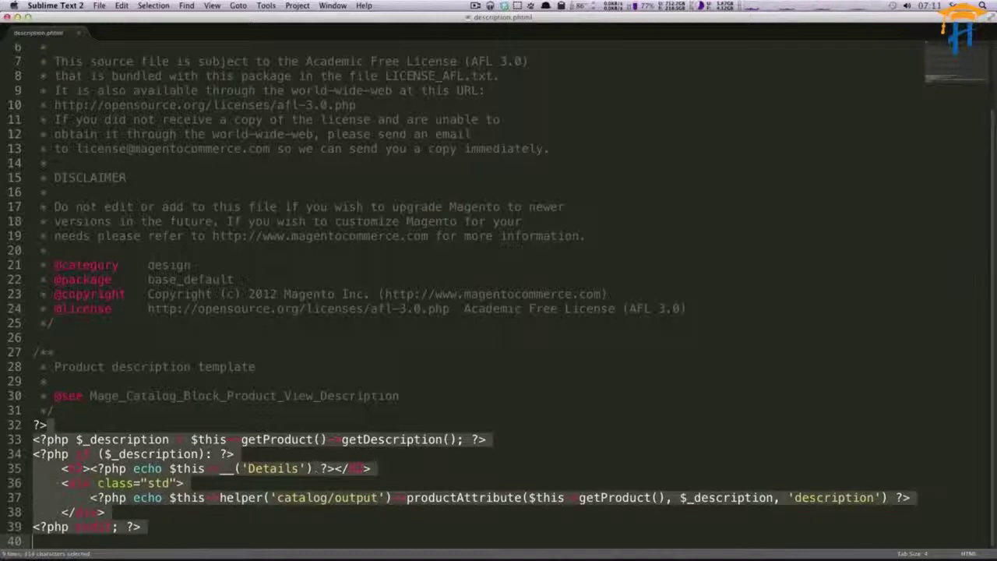
pyautogui.click(279, 468)
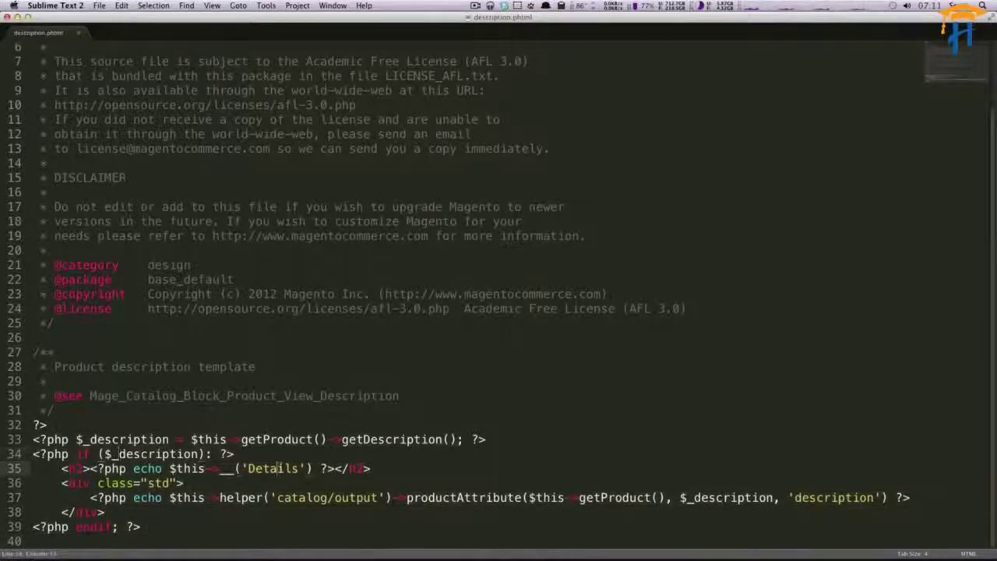
# - Replace the h2's translated Details echo with 'Product Information' and save
pyautogui.doubleClick(278, 469)
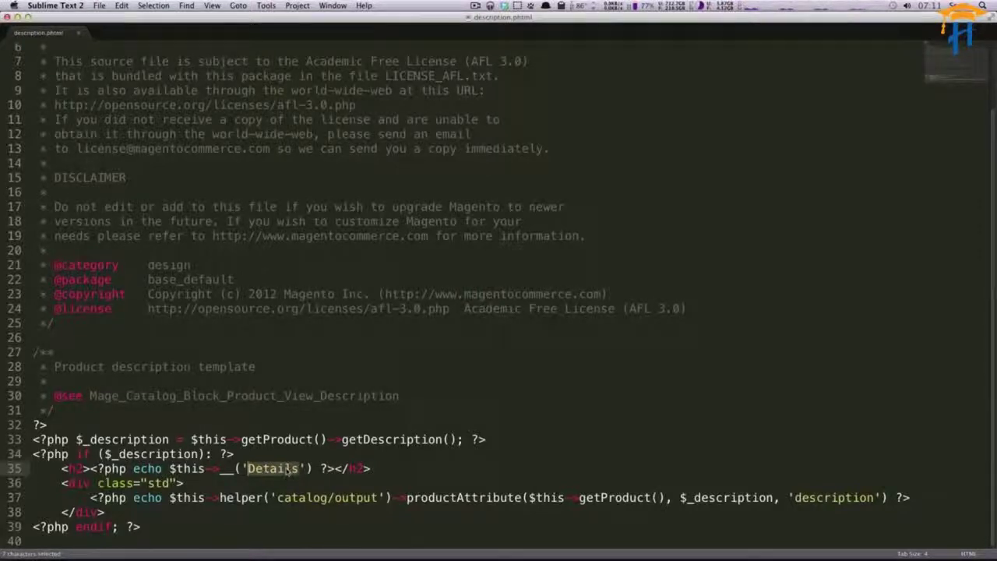
pyautogui.moveTo(334, 469); pyautogui.dragTo(84, 468)
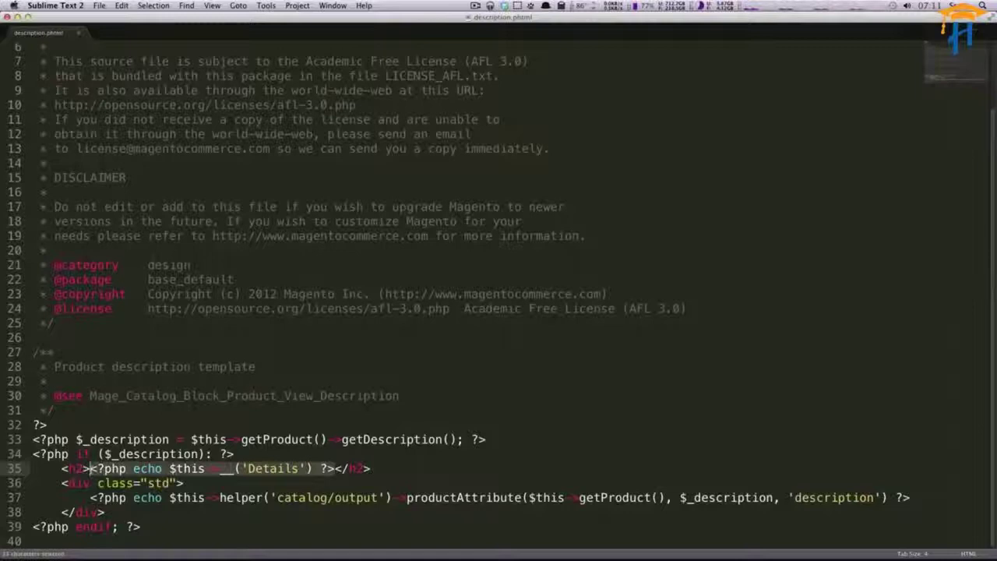
pyautogui.press('BackSpace')
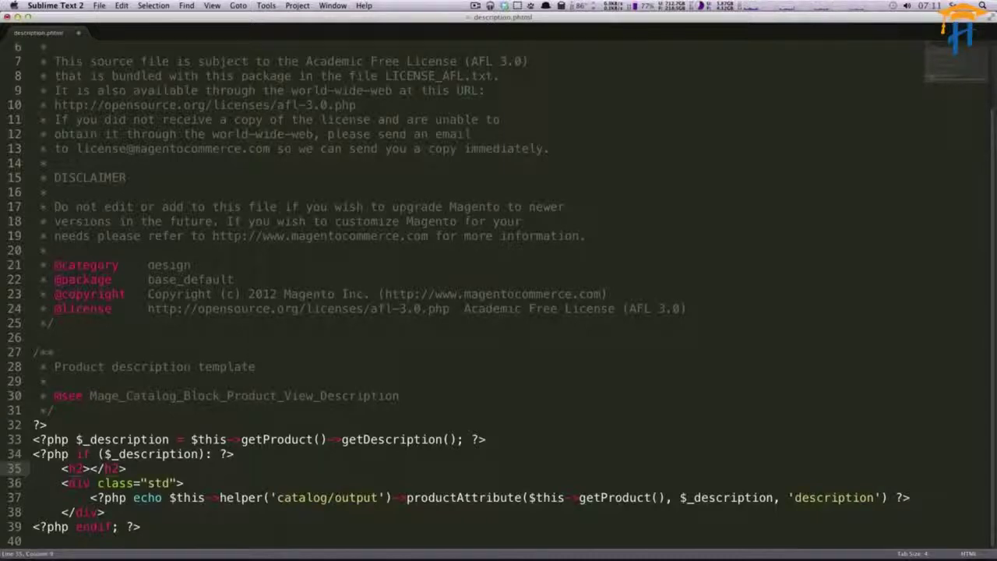
pyautogui.write('Product INfo')
pyautogui.press('BackSpace')
pyautogui.press('BackSpace')
pyautogui.press('BackSpace')
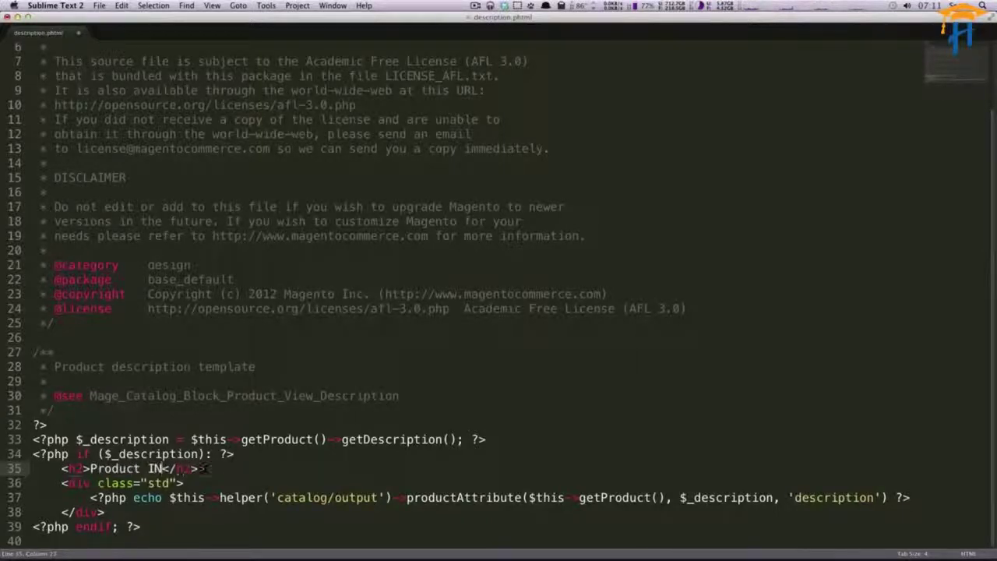
pyautogui.write('nformation')
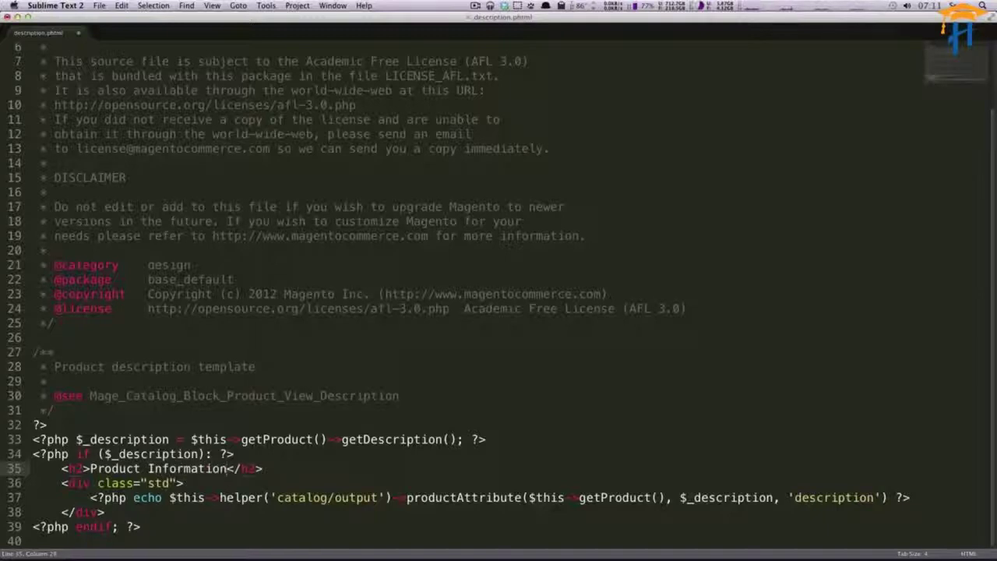
pyautogui.press('super+s')
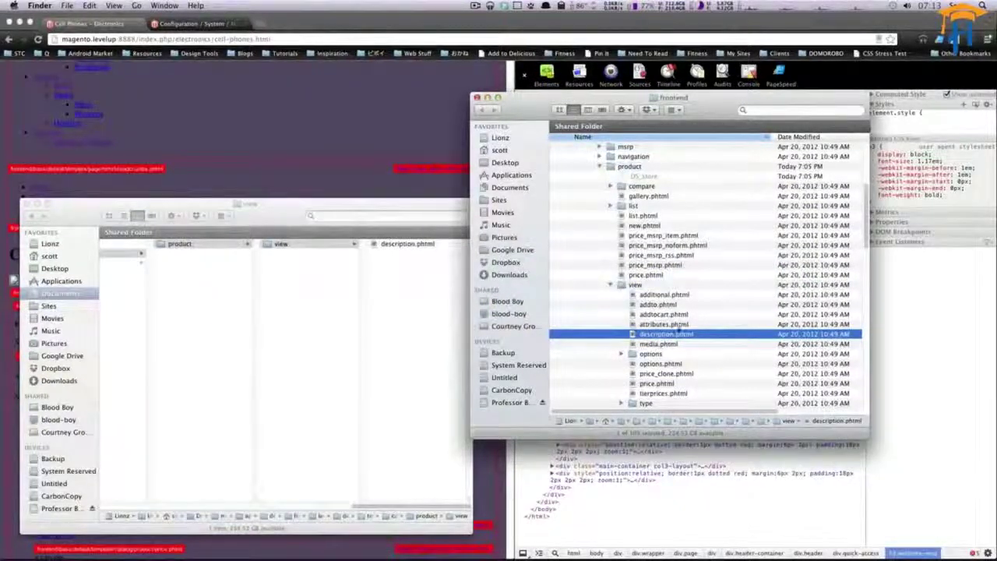
# - Collapse product, expand catalog > category and select page.phtml
pyautogui.scroll(-3, 676, 327)
pyautogui.scroll(5, 676, 327)
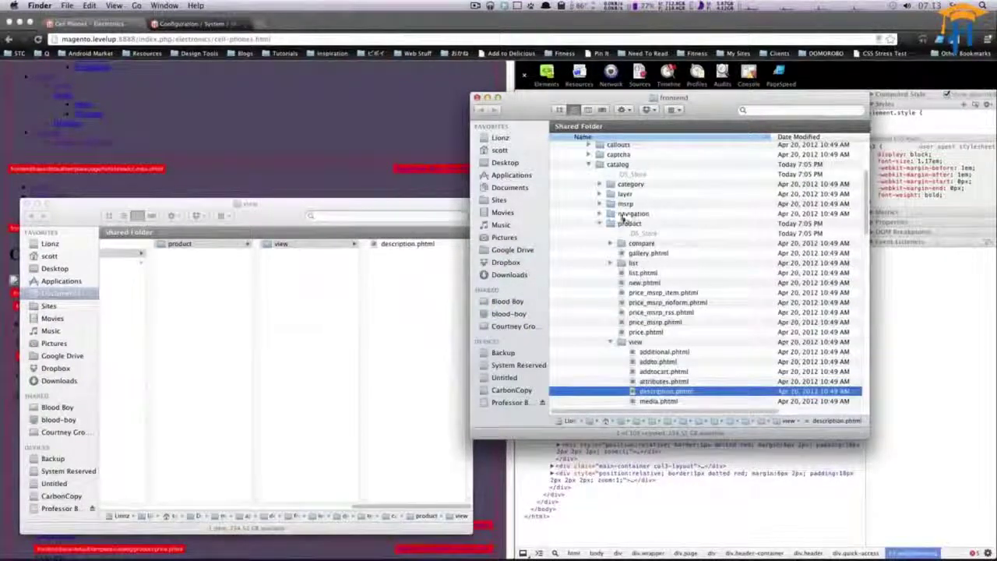
pyautogui.click(600, 224)
pyautogui.click(601, 176)
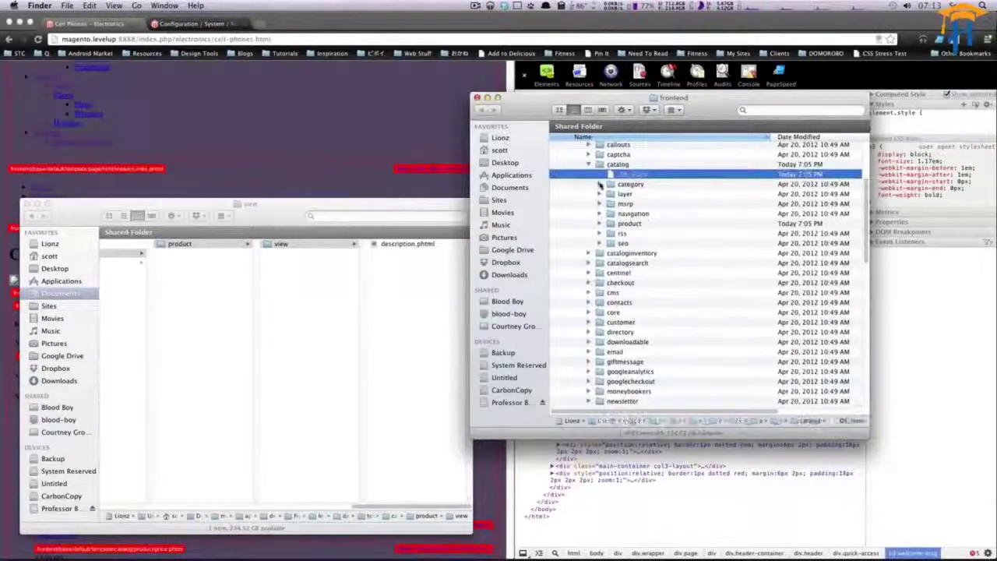
pyautogui.click(600, 184)
pyautogui.click(629, 195)
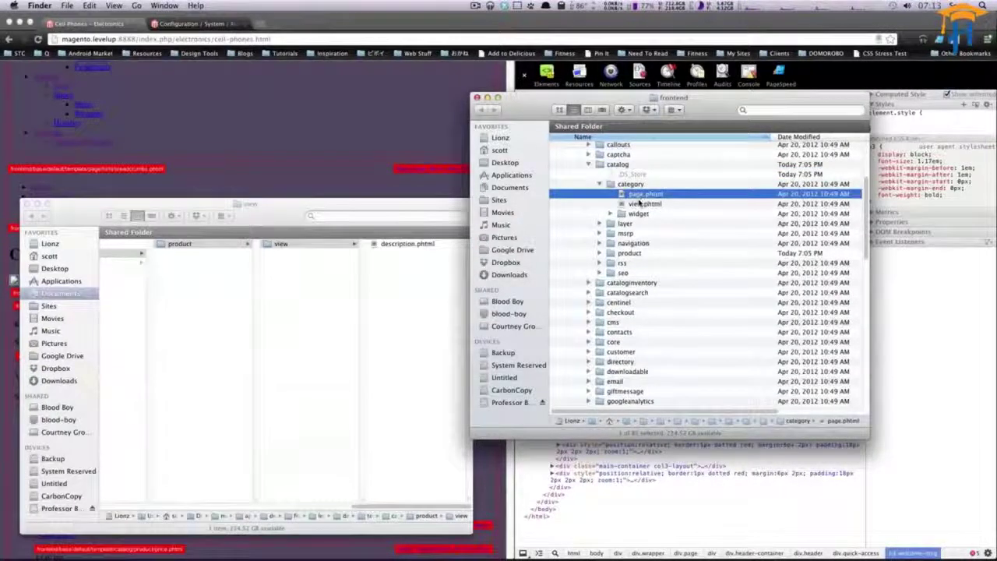
# - Open the category view.phtml in Sublime Text 2 and scroll through its code
pyautogui.moveTo(339, 543)
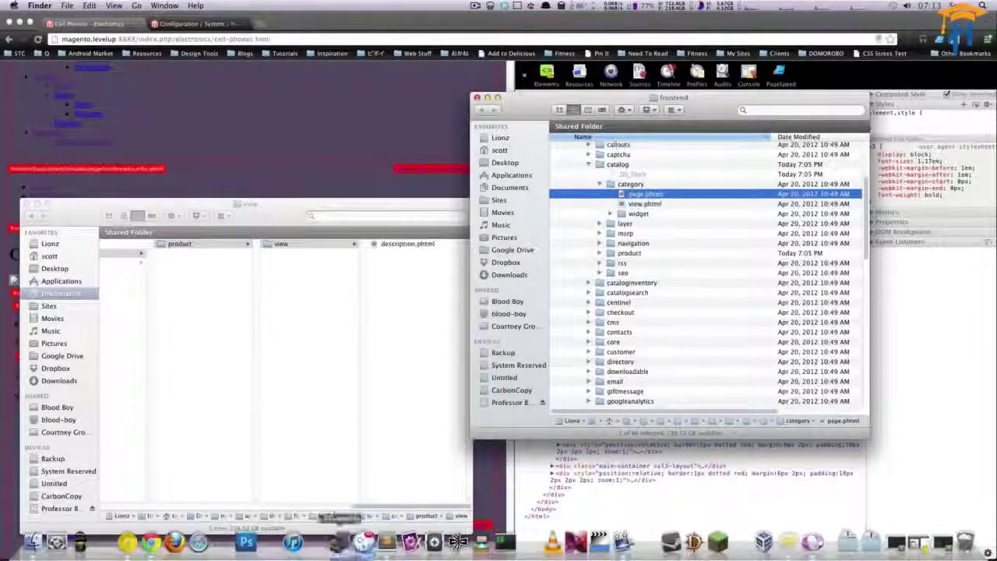
pyautogui.moveTo(412, 543); pyautogui.dragTo(412, 543)
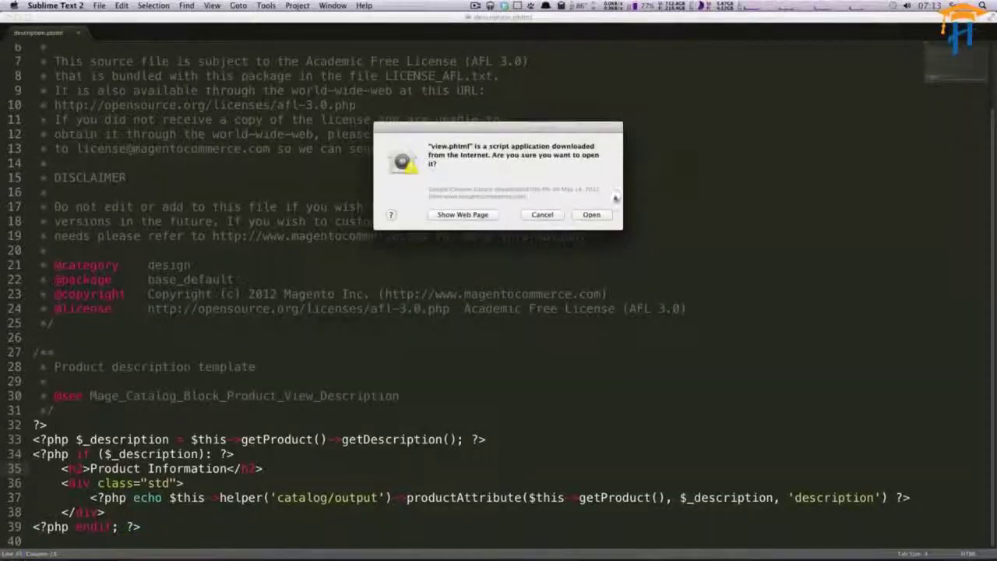
pyautogui.click(592, 214)
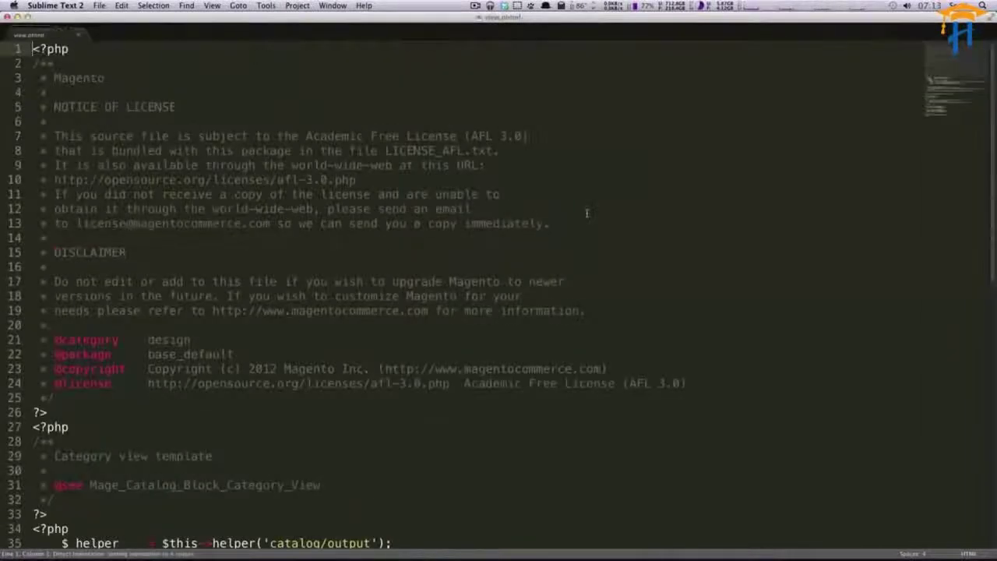
pyautogui.scroll(-10, 586, 212)
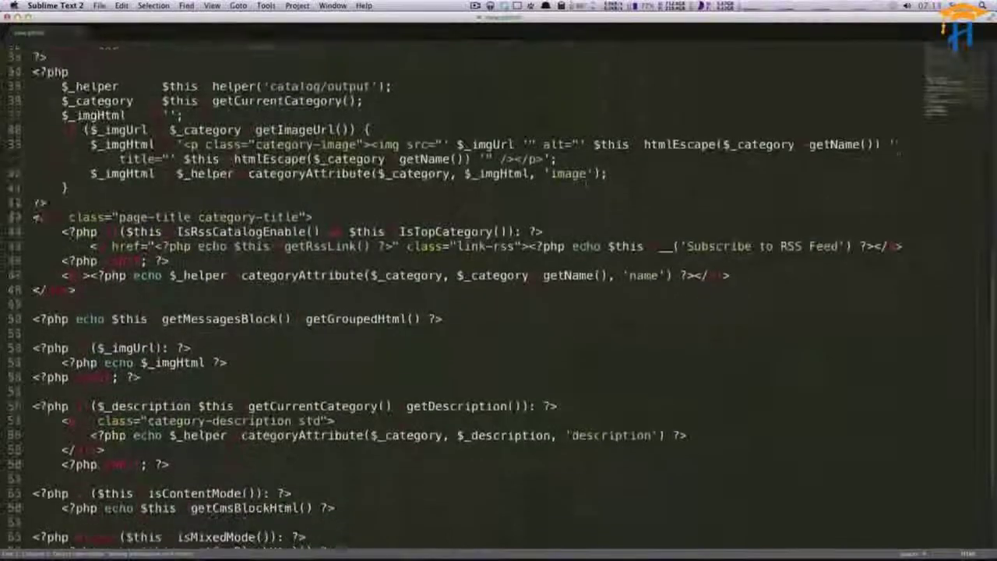
pyautogui.scroll(8, 559, 250)
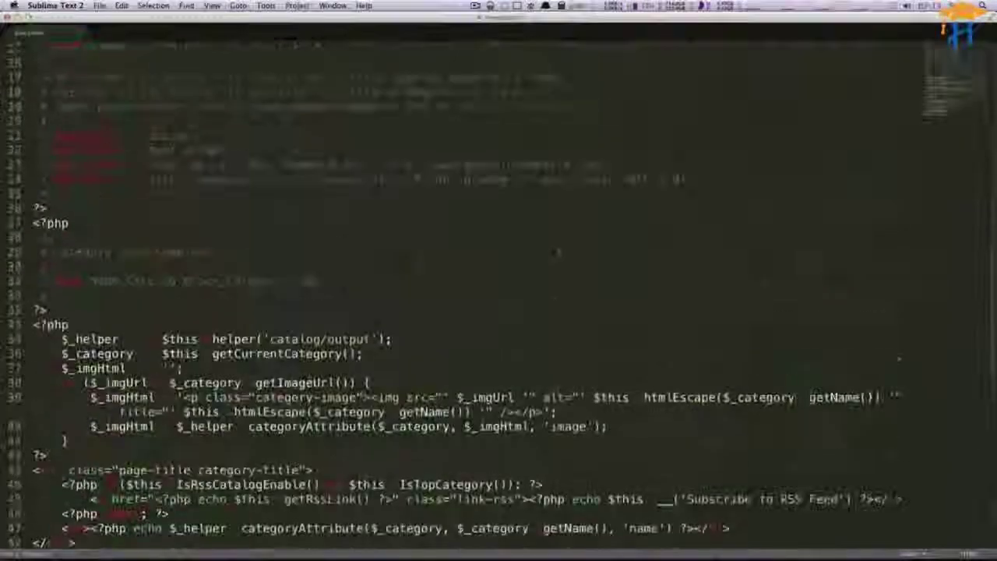
pyautogui.scroll(-8, 559, 250)
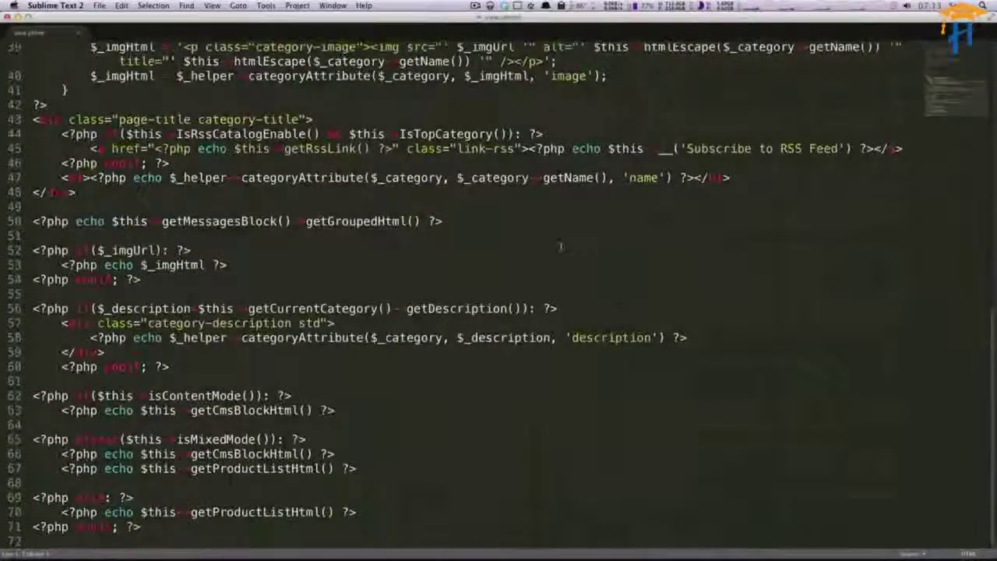
pyautogui.scroll(12, 569, 265)
pyautogui.scroll(-2, 573, 272)
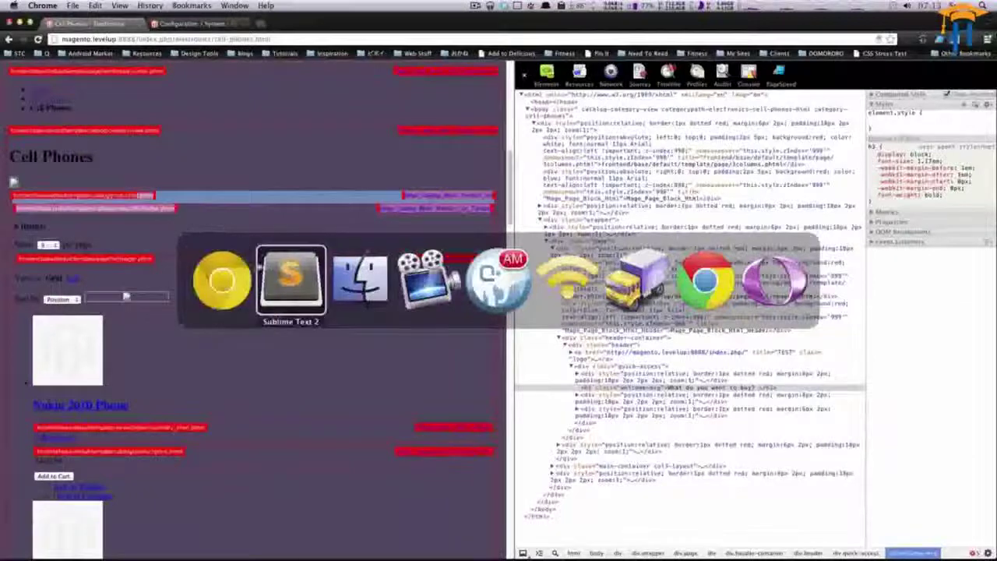
pyautogui.press('super+Tab')
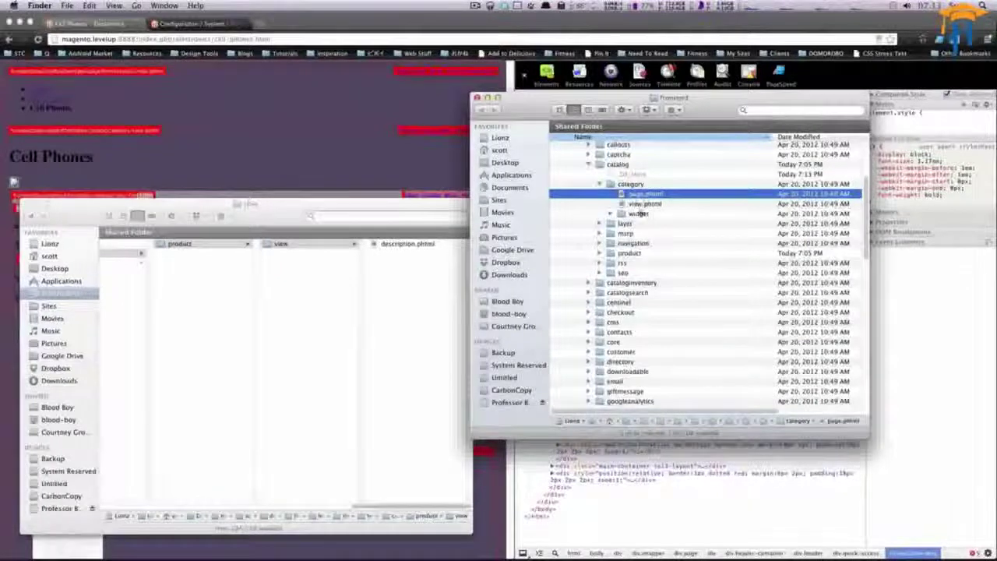
# - Back in Finder, expand catalog > product and open list.phtml in the code editor
pyautogui.click(600, 183)
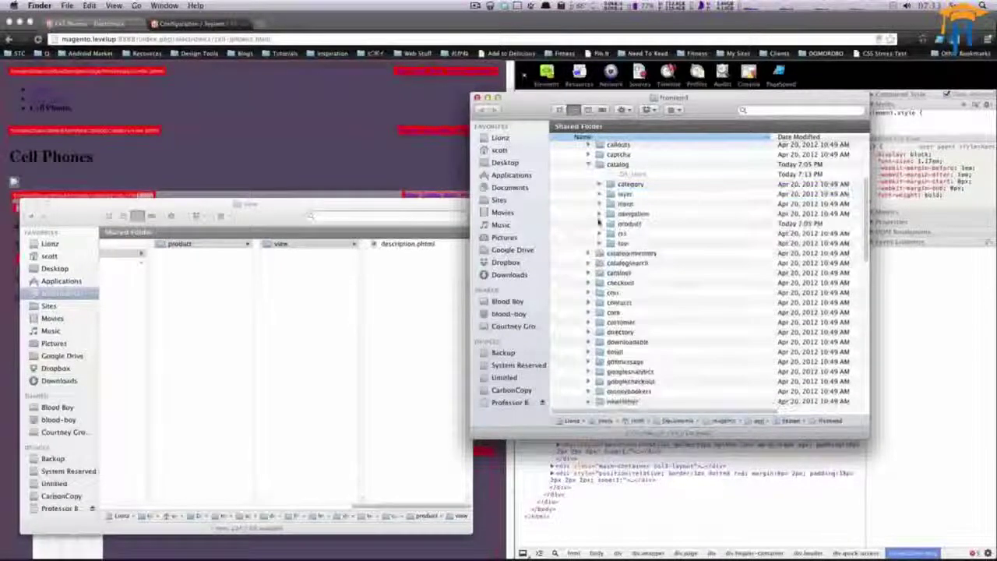
pyautogui.click(599, 223)
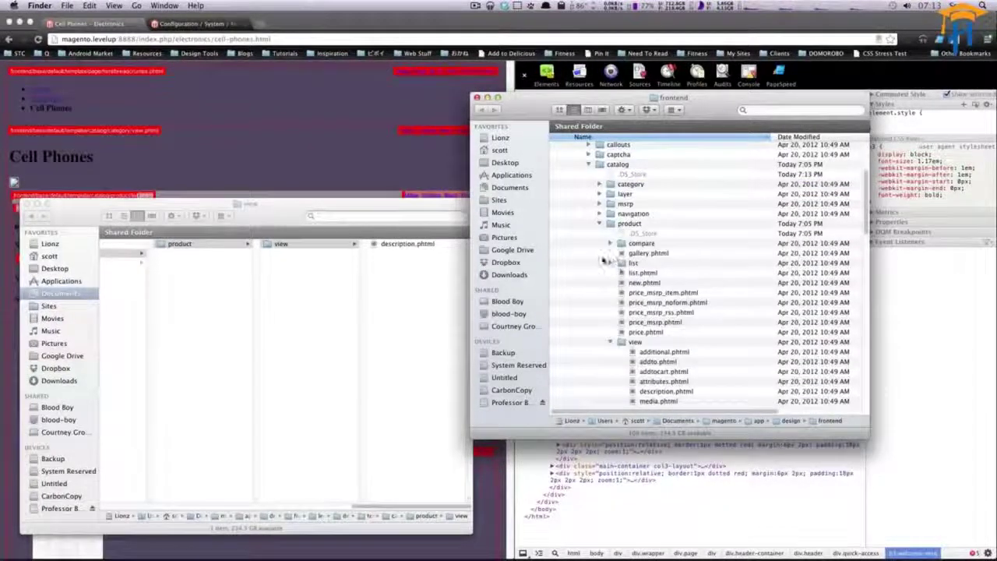
pyautogui.moveTo(546, 430); pyautogui.dragTo(387, 540)
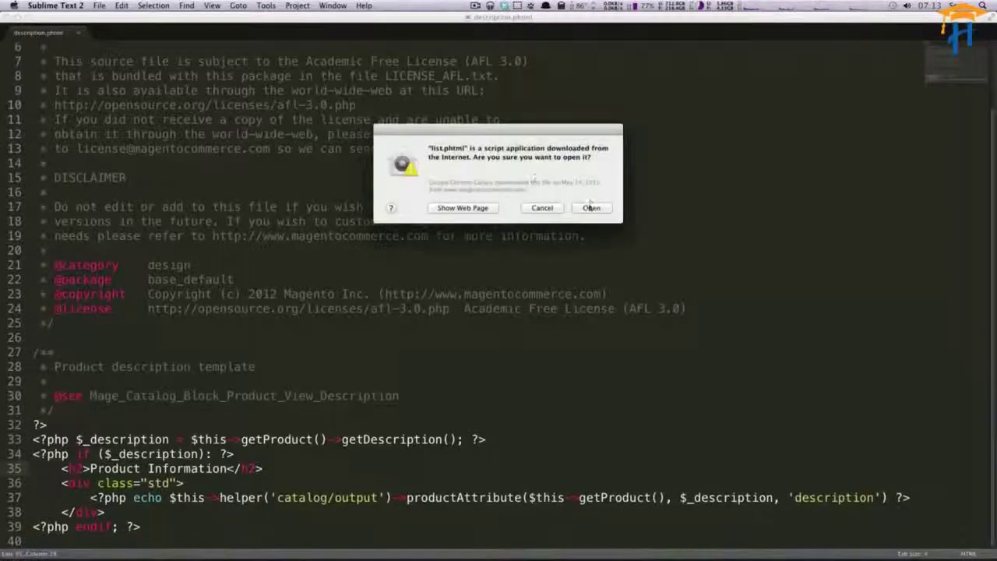
# - Let list.phtml open past the Gatekeeper warning and read the product list template top to bottom
pyautogui.click(596, 207)
pyautogui.scroll(-10, 161, 323)
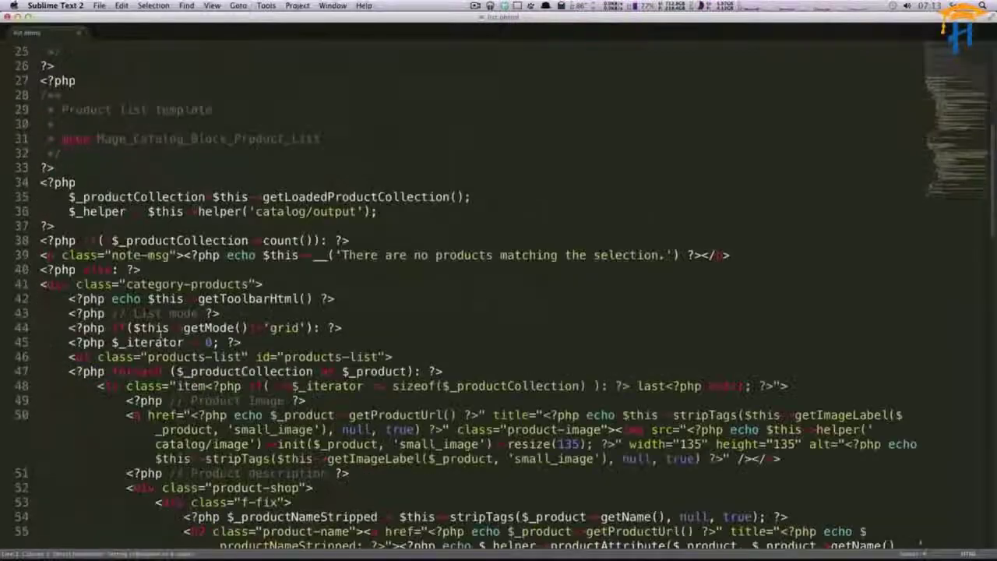
pyautogui.scroll(4, 161, 323)
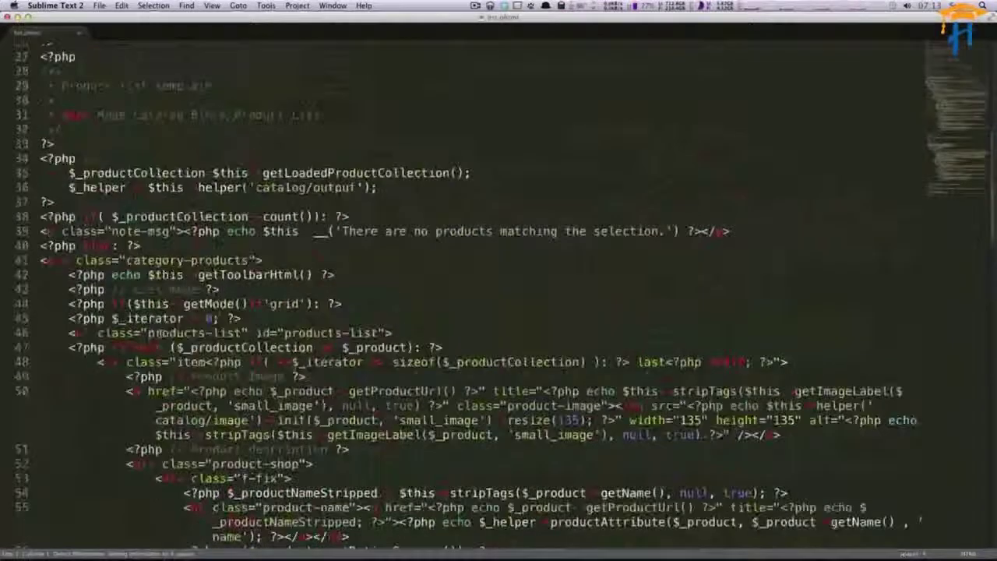
pyautogui.scroll(-3, 498, 312)
pyautogui.scroll(-8, 499, 312)
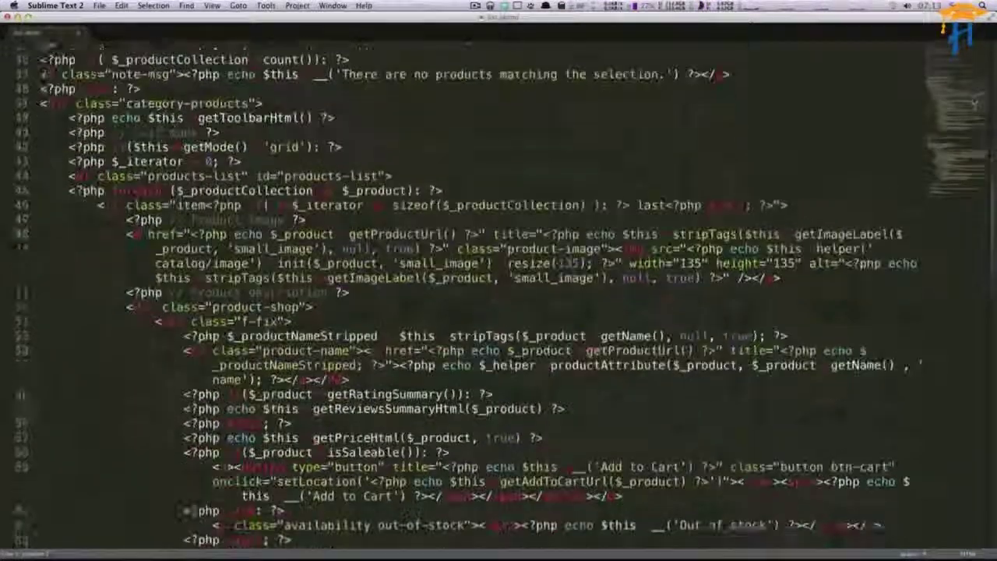
pyautogui.scroll(-14, 498, 312)
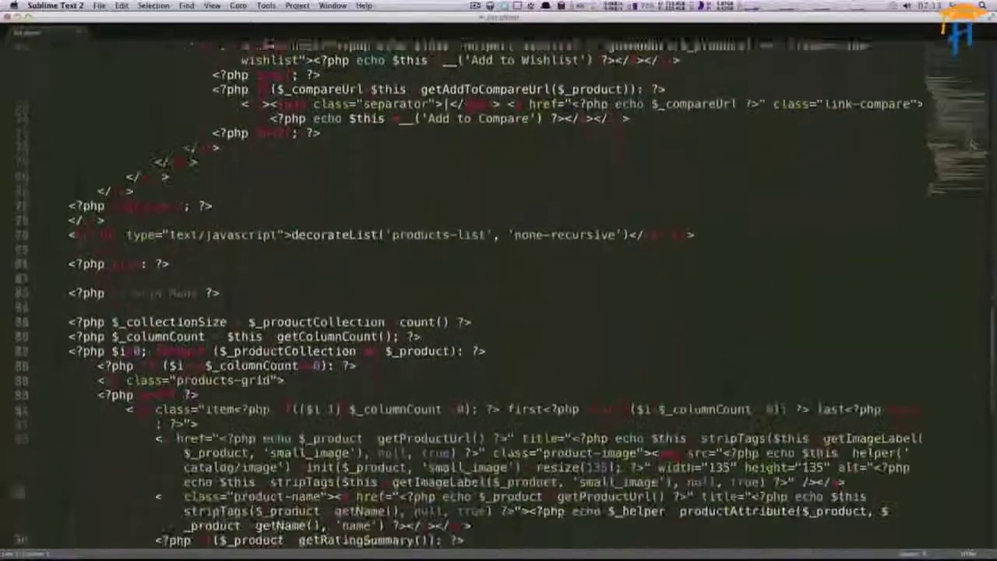
pyautogui.scroll(-2, 973, 173)
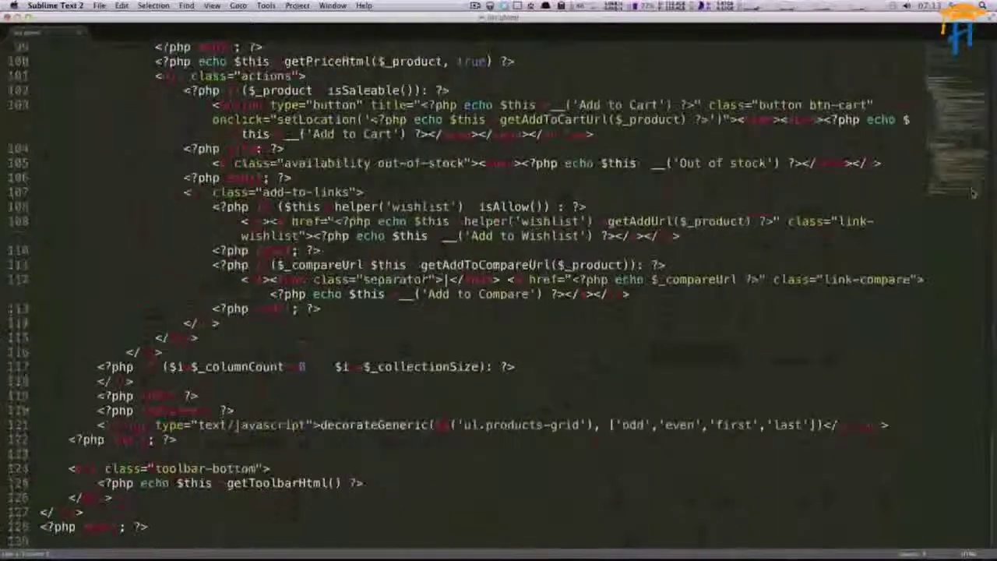
pyautogui.scroll(6, 976, 179)
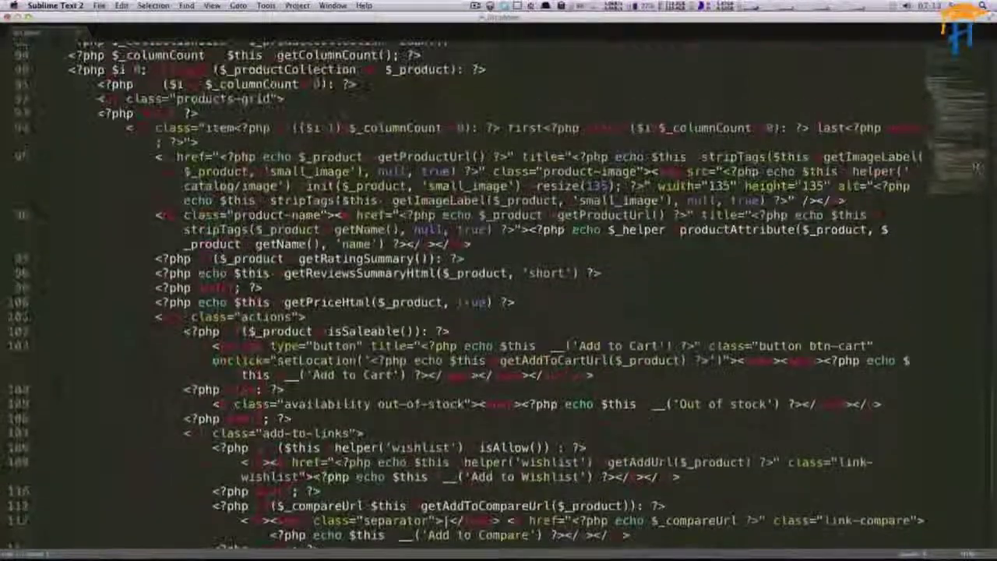
pyautogui.scroll(5, 977, 159)
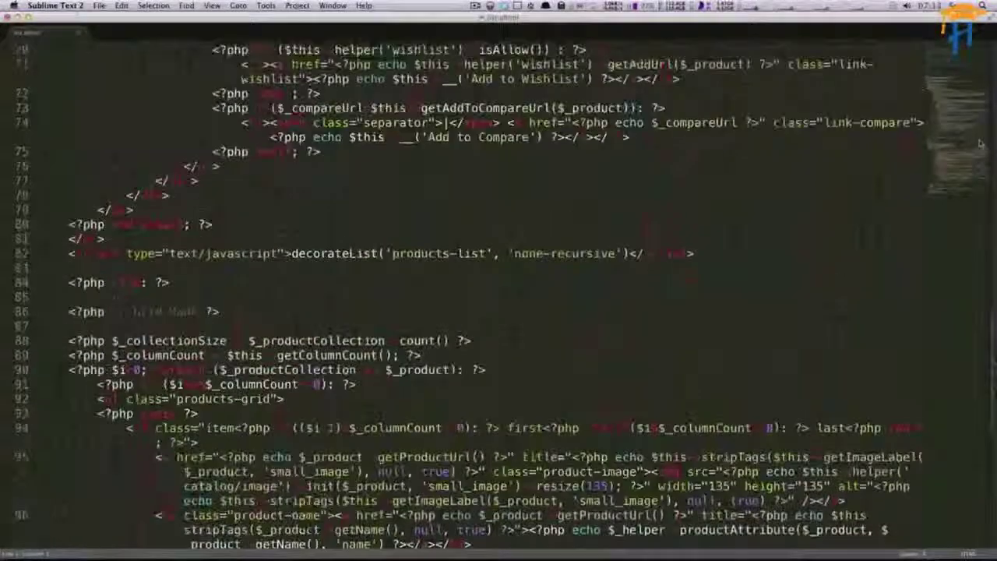
pyautogui.scroll(8, 980, 143)
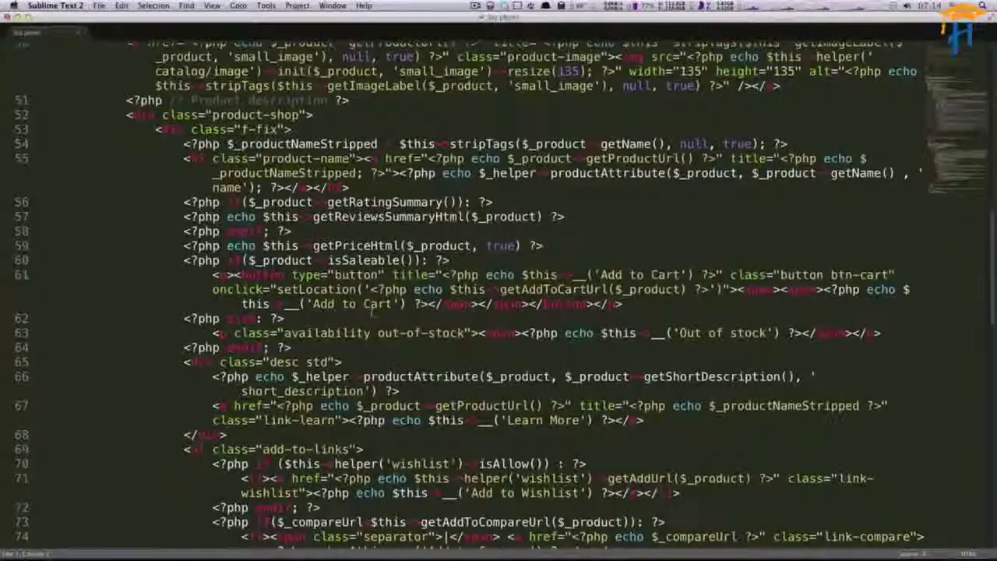
pyautogui.scroll(5, 371, 311)
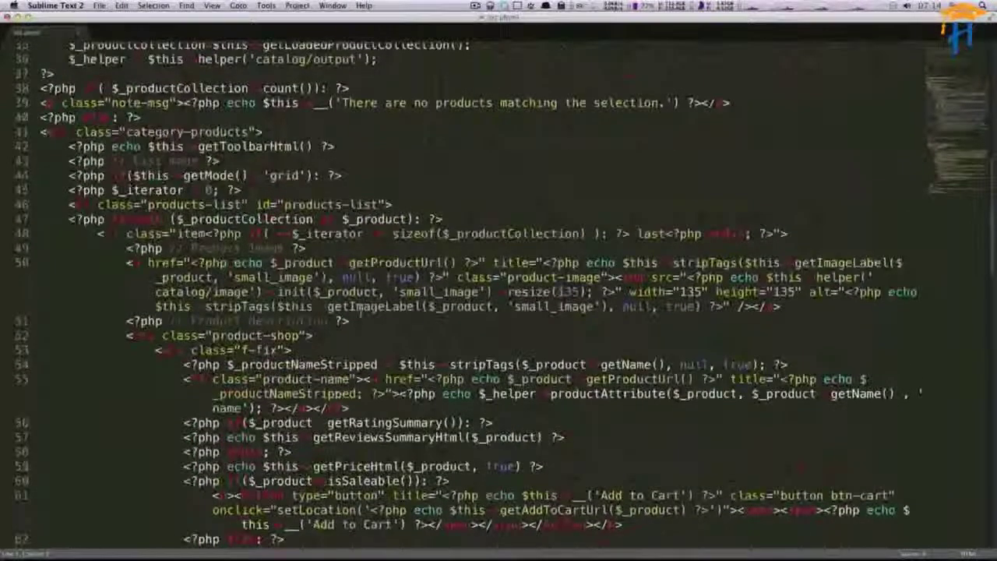
pyautogui.scroll(5, 361, 313)
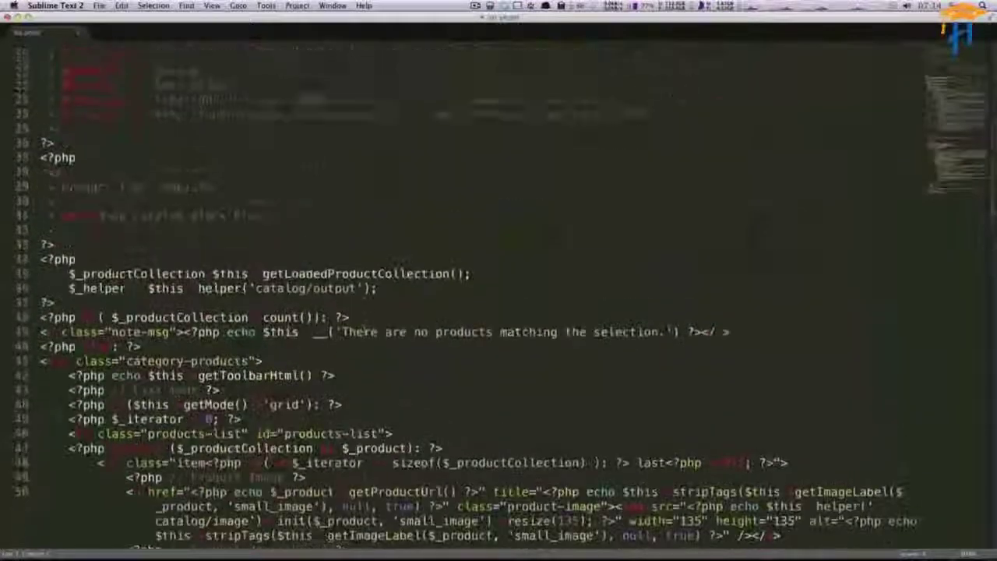
pyautogui.scroll(-2, 395, 262)
pyautogui.scroll(-5, 395, 262)
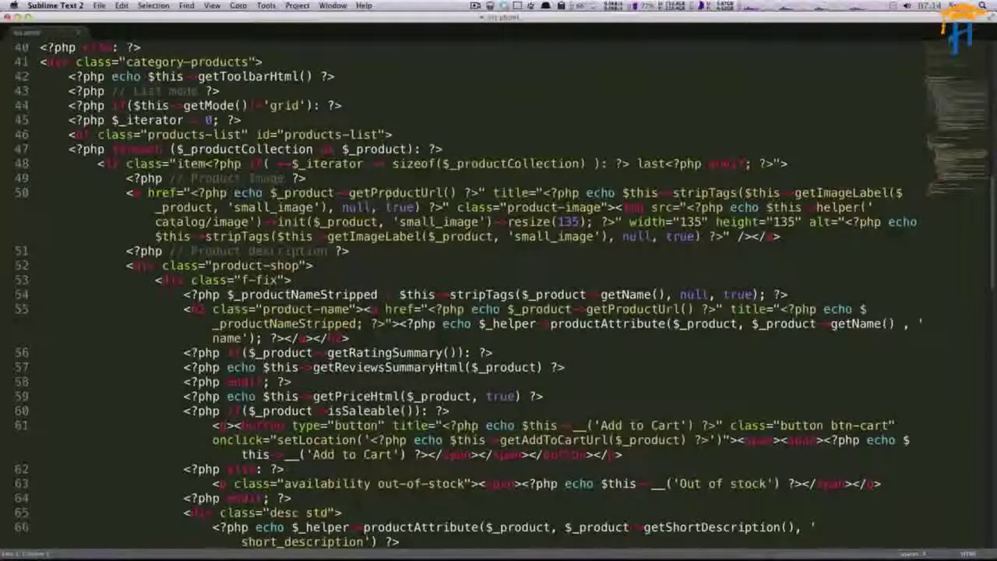
pyautogui.scroll(7, 388, 194)
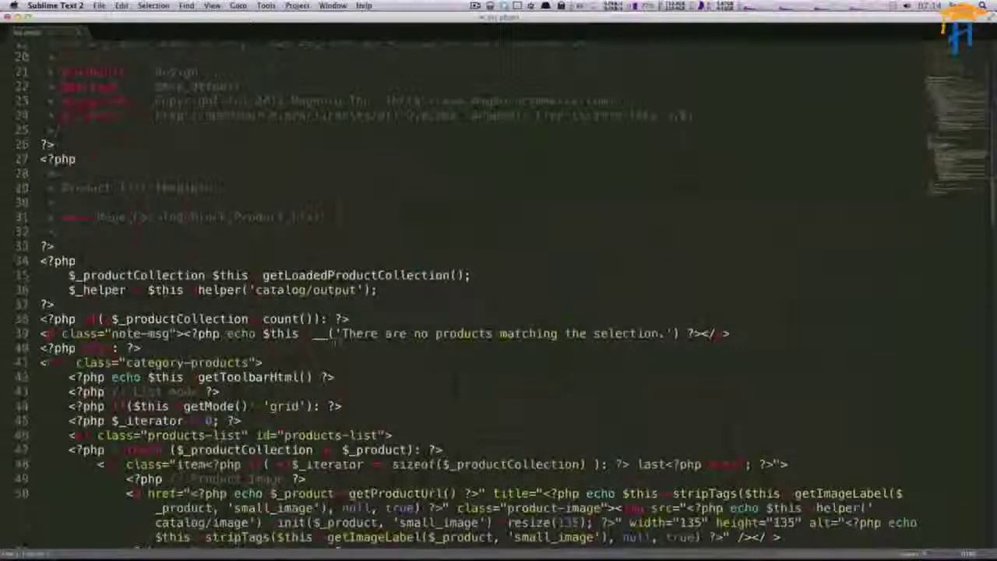
pyautogui.scroll(-2, 340, 339)
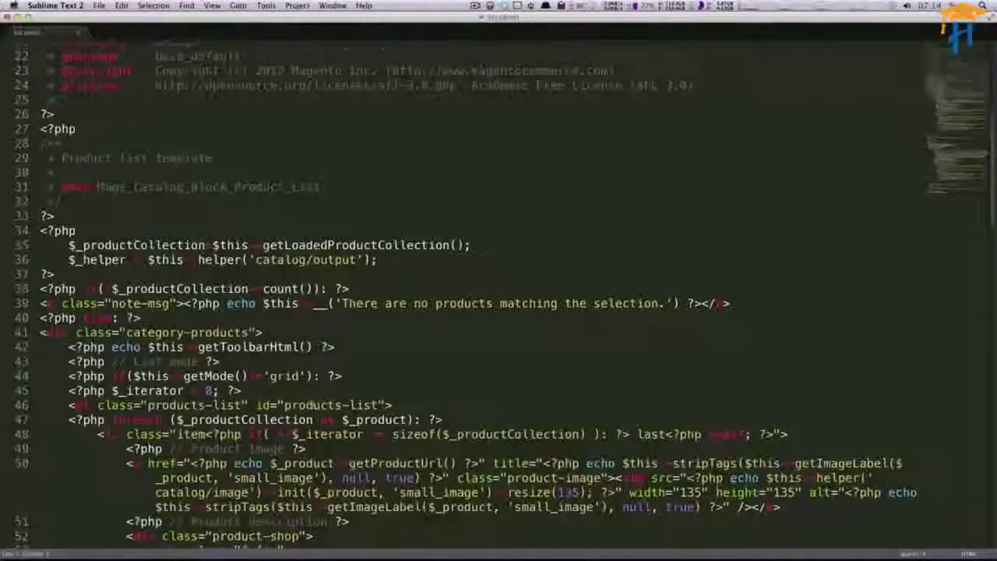
pyautogui.scroll(-15, 943, 139)
pyautogui.scroll(-11, 943, 138)
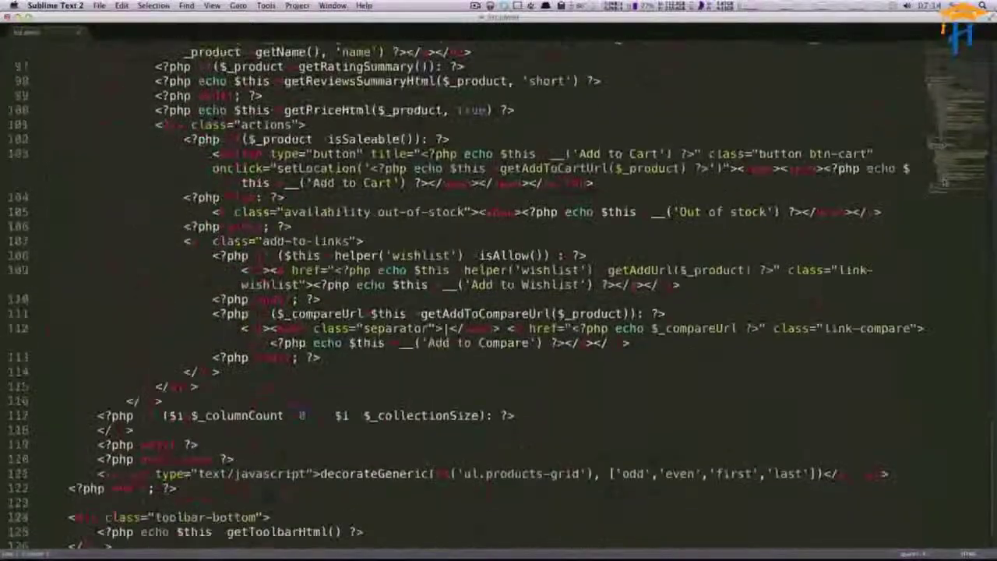
pyautogui.scroll(20, 680, 257)
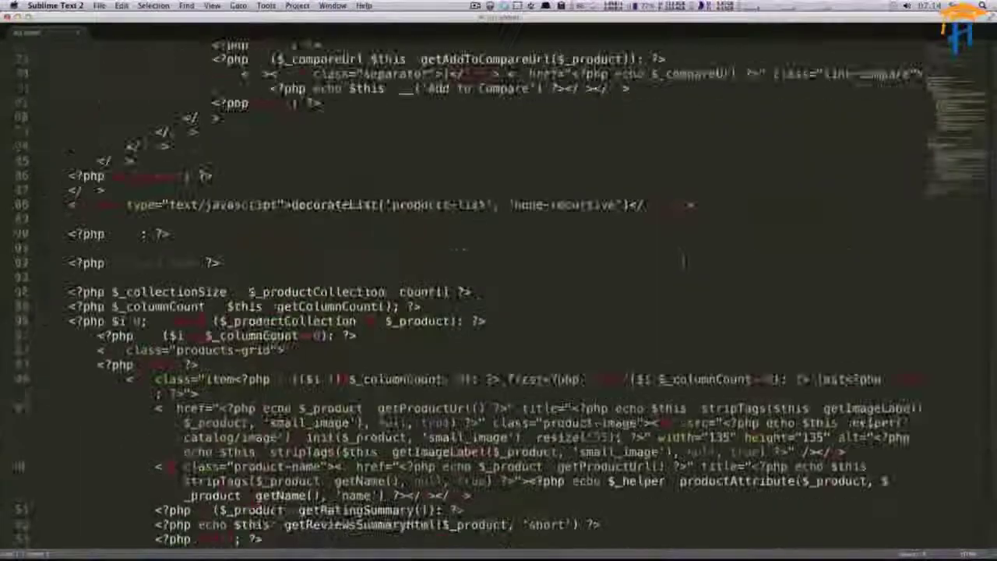
pyautogui.scroll(-6, 679, 262)
pyautogui.scroll(-10, 679, 263)
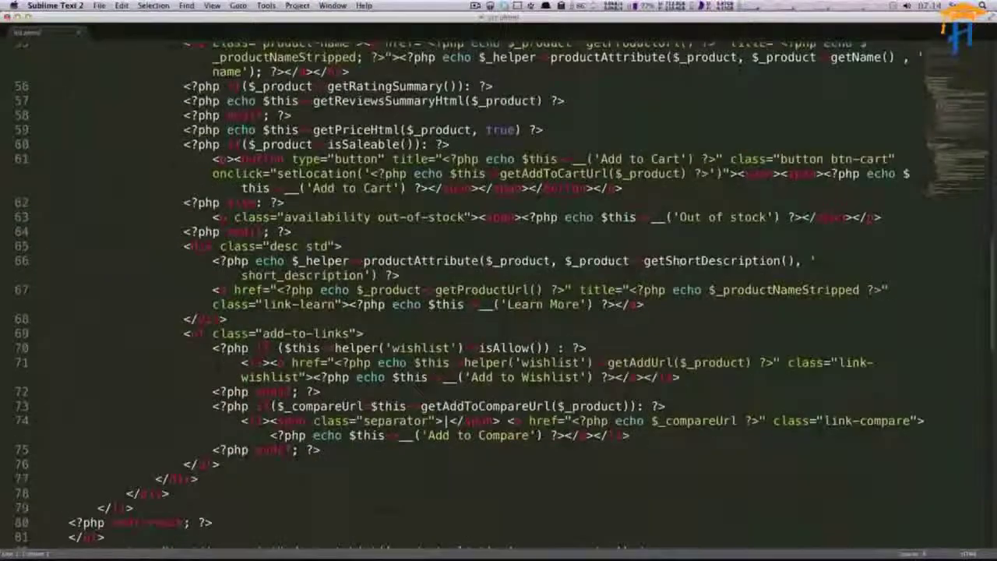
# - Return to the Cell Phones category page in Chrome with template hints showing
pyautogui.press('super+Tab')
pyautogui.press('super+Tab')
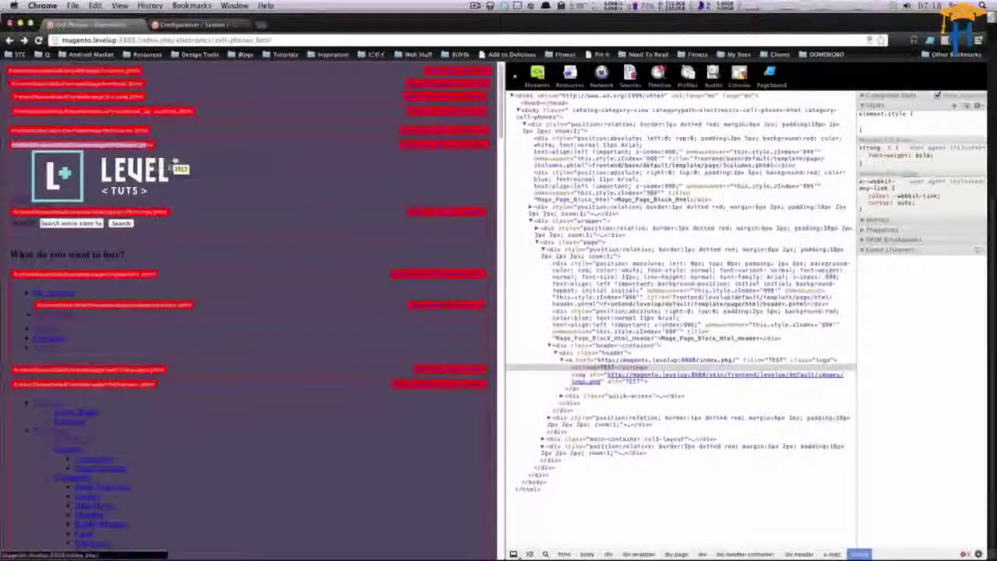
# - In header.phtml, highlight the getIsHomePage check and the home-page logo branch around line 32
pyautogui.press('super+Tab')
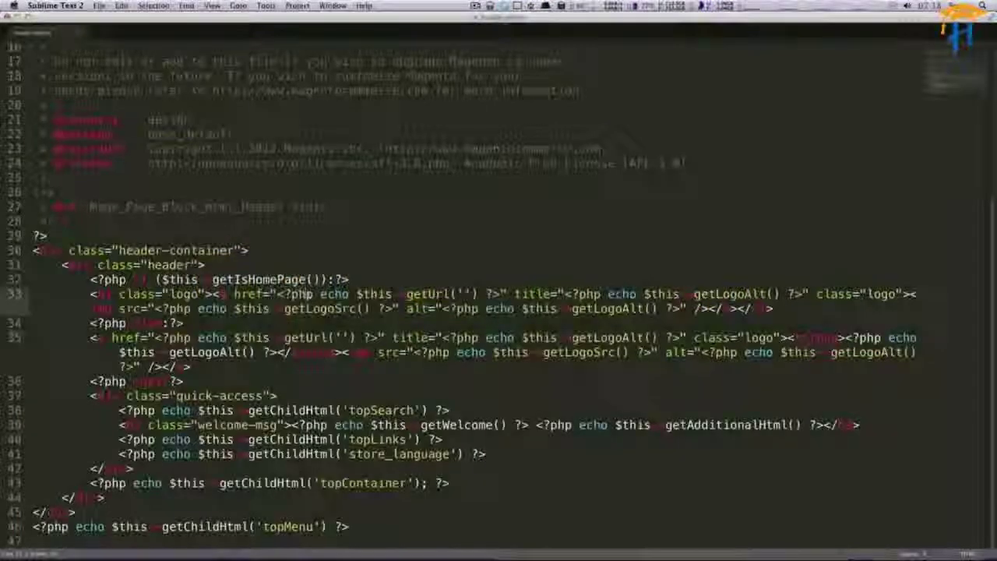
pyautogui.click(318, 336)
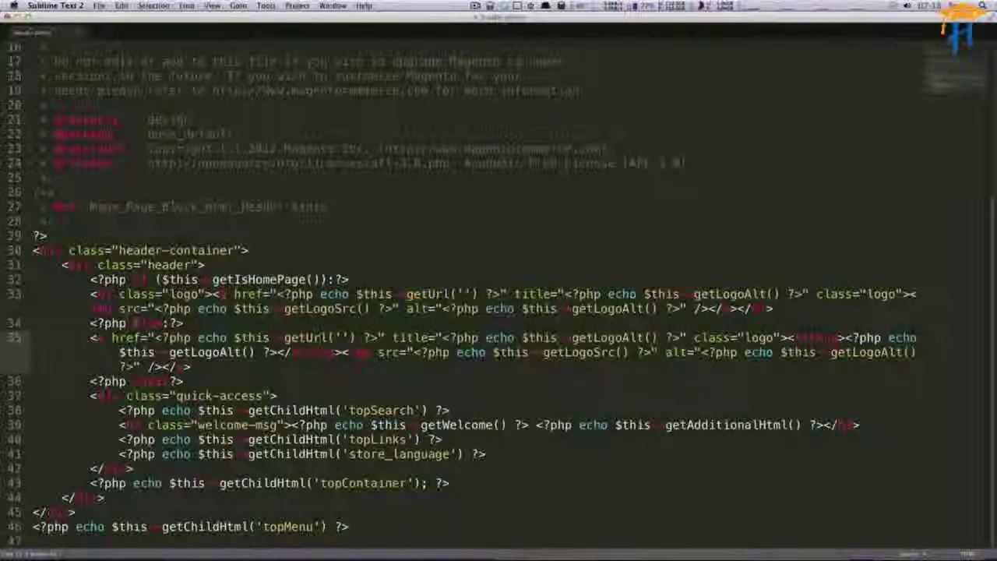
pyautogui.moveTo(91, 279); pyautogui.dragTo(393, 309)
pyautogui.click(282, 321)
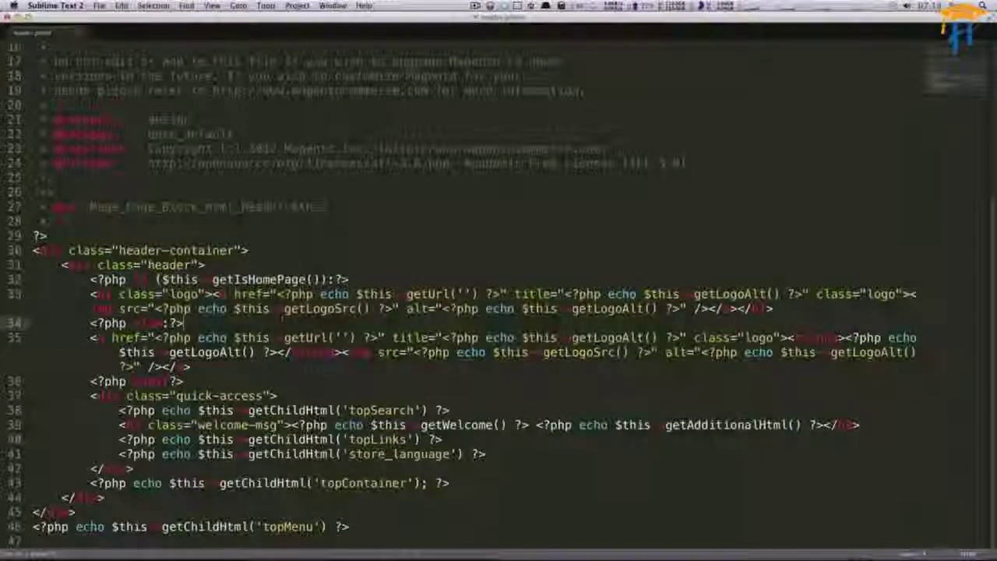
pyautogui.click(208, 279)
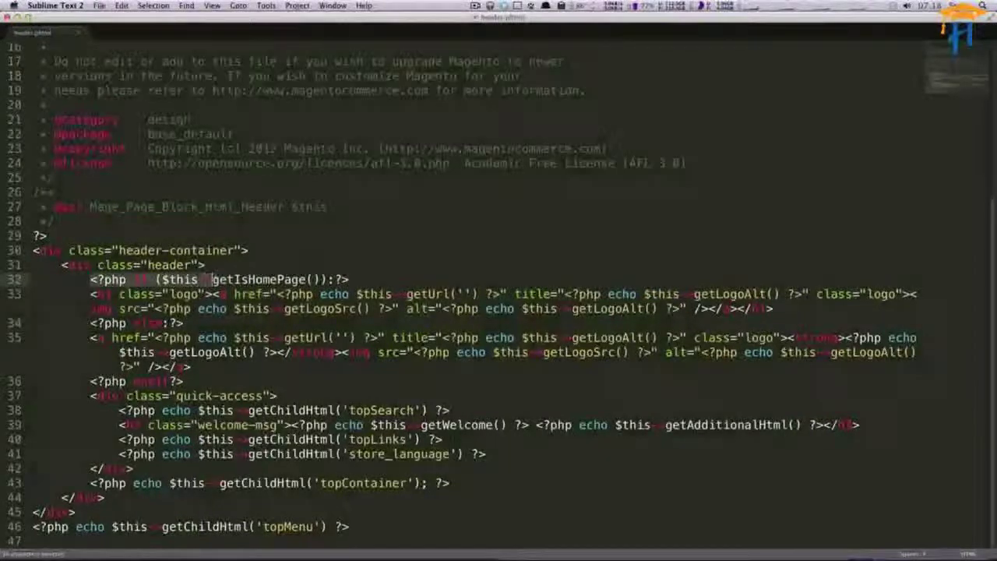
pyautogui.moveTo(210, 279); pyautogui.dragTo(278, 280)
pyautogui.moveTo(352, 279); pyautogui.dragTo(405, 318)
# - Delete the <strong> getLogoAlt() element from the inner-page logo link on line 35
pyautogui.click(93, 337)
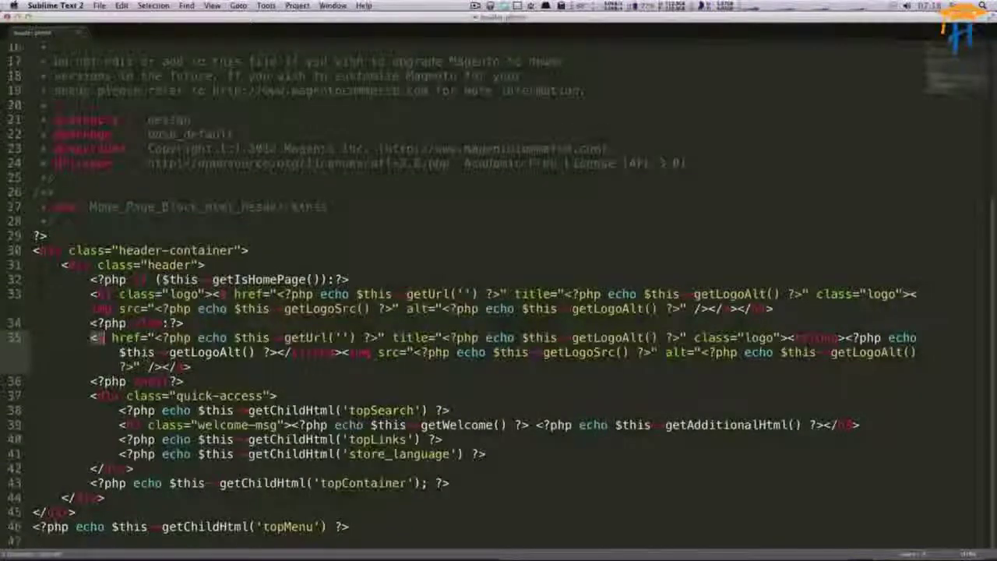
pyautogui.click(413, 352)
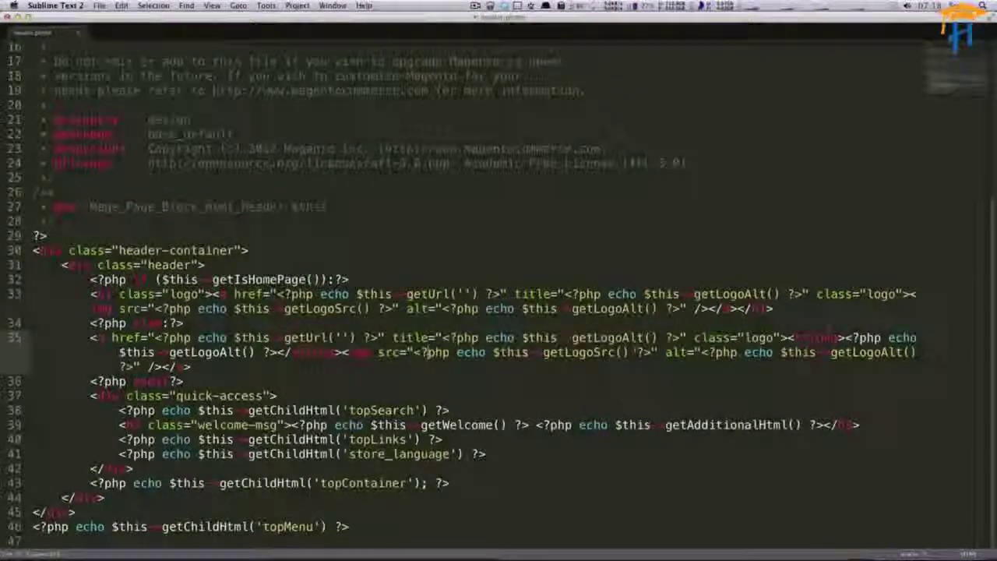
pyautogui.doubleClick(814, 338)
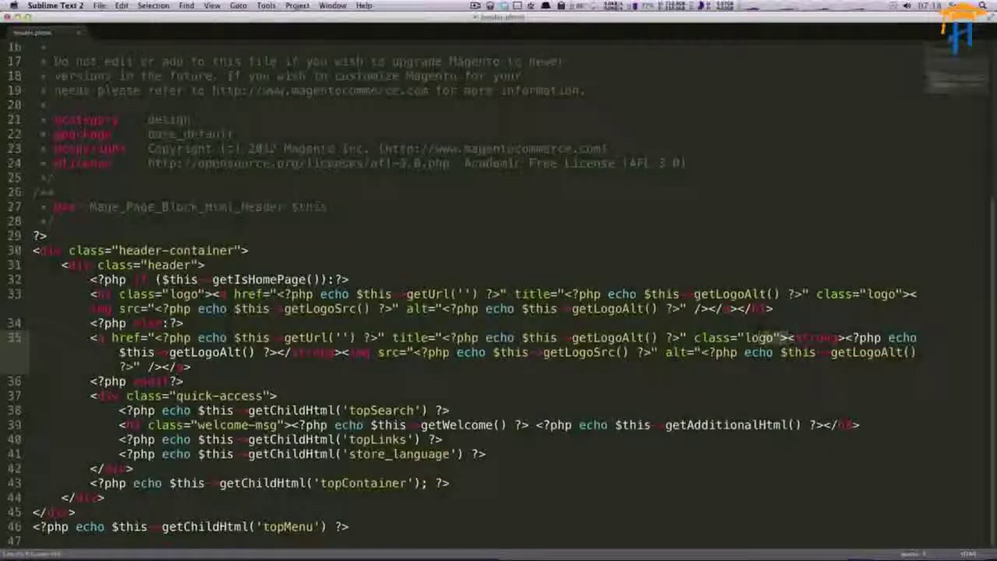
pyautogui.hotkey('ctrl', 'd')
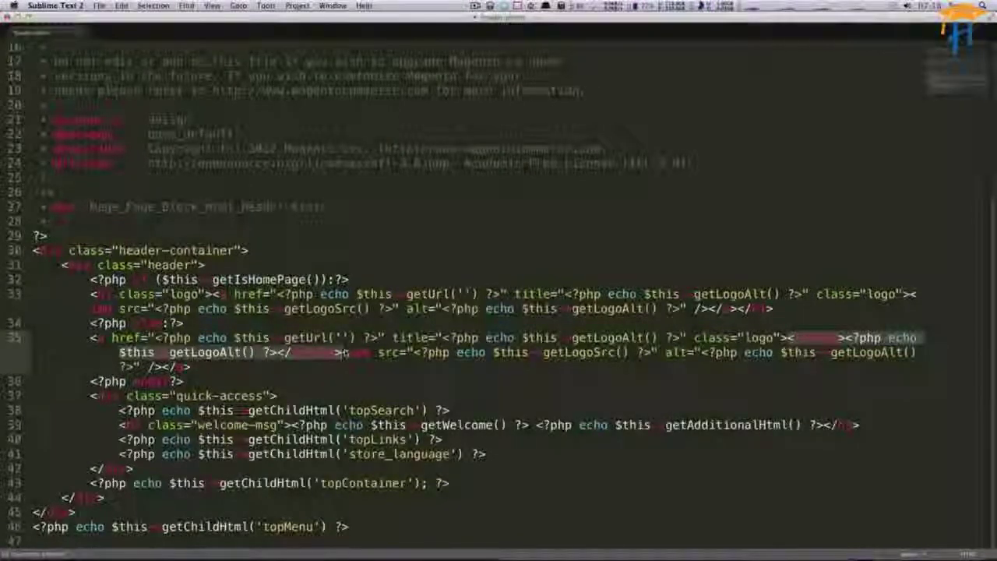
pyautogui.hotkey('ctrl', 'shift', 'a')
pyautogui.hotkey('ctrl', 'shift', 'a')
pyautogui.press('BackSpace')
# - Switch to Chrome to verify the logo link no longer shows the TEST text
pyautogui.press('super+Tab')
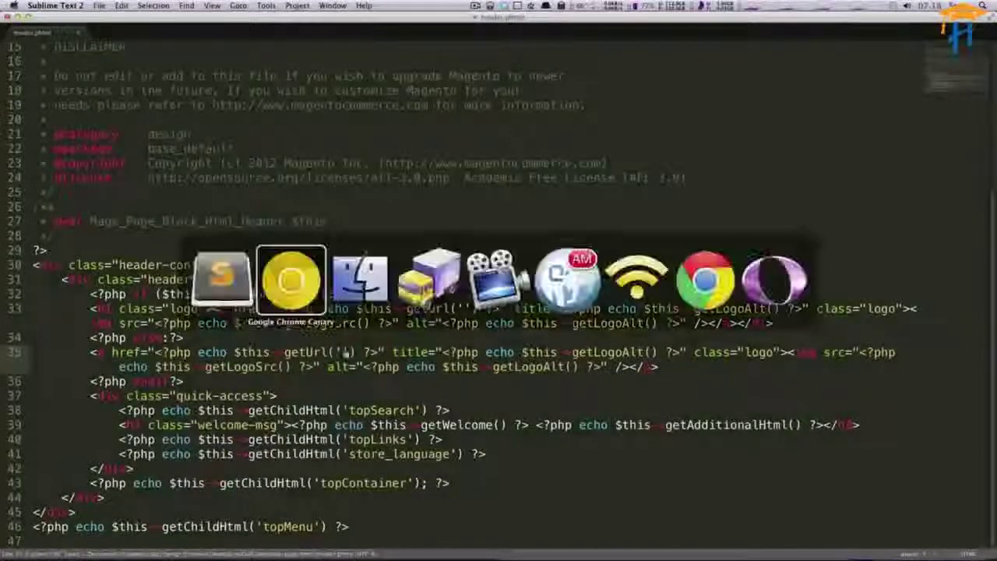